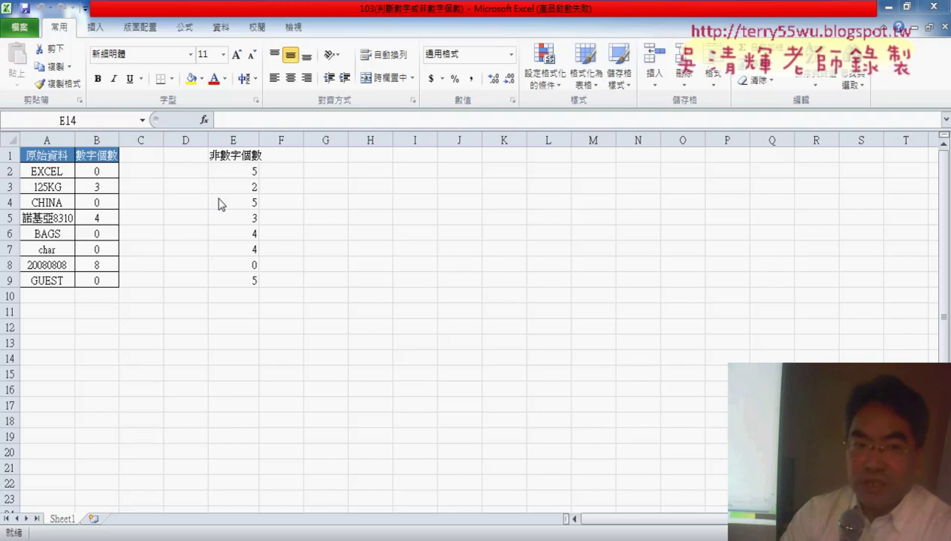
# Delete the empty columns C:D so the non-digit counts sit in column C, and widen column B.
pyautogui.moveTo(192, 143); pyautogui.dragTo(143, 140)
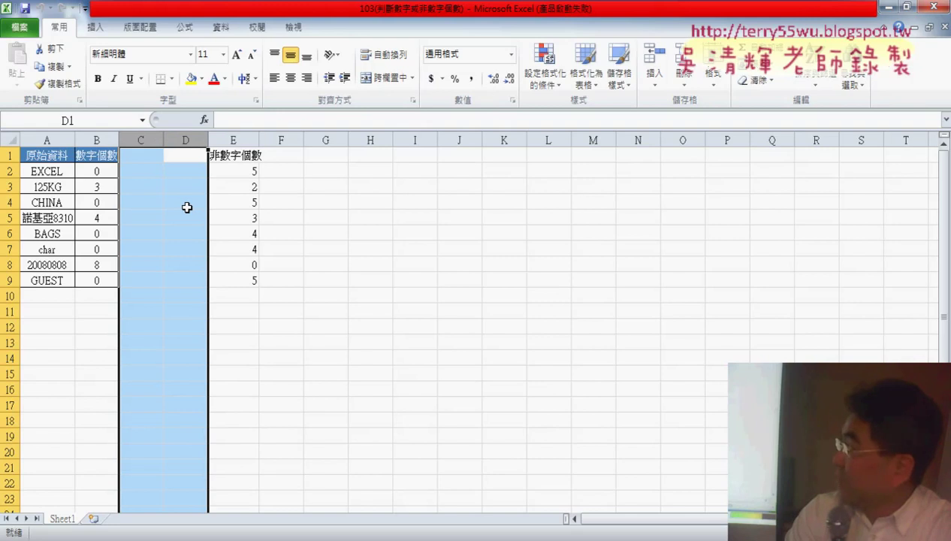
pyautogui.rightClick(186, 207)
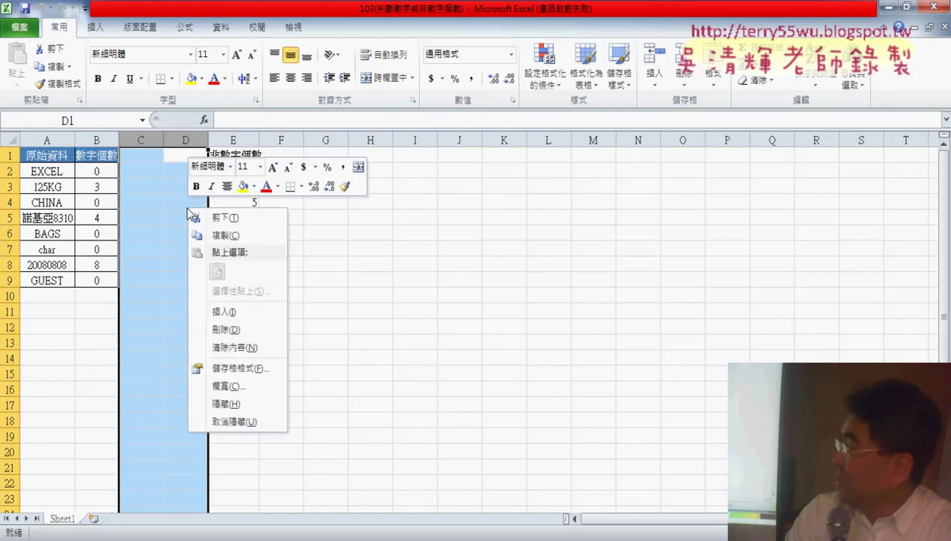
pyautogui.click(234, 332)
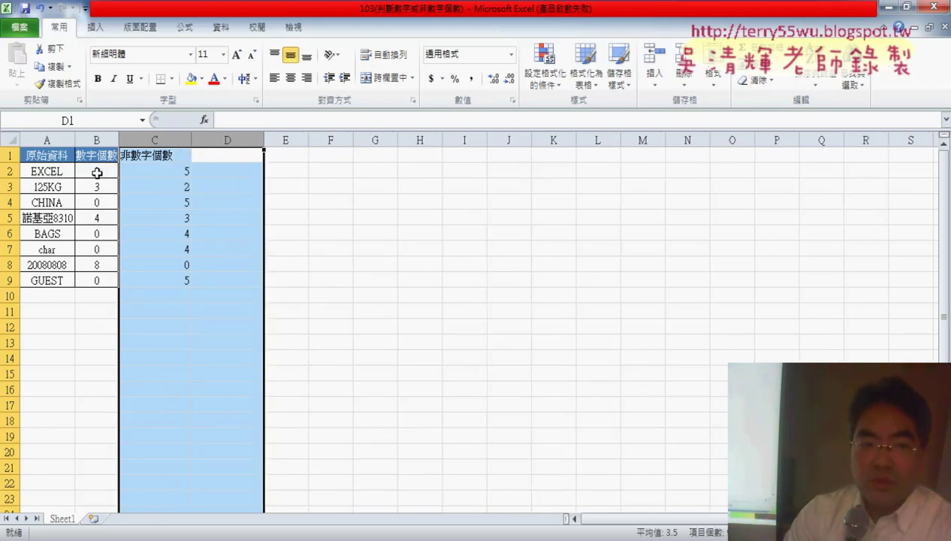
pyautogui.click(97, 172)
pyautogui.moveTo(120, 141); pyautogui.dragTo(140, 141)
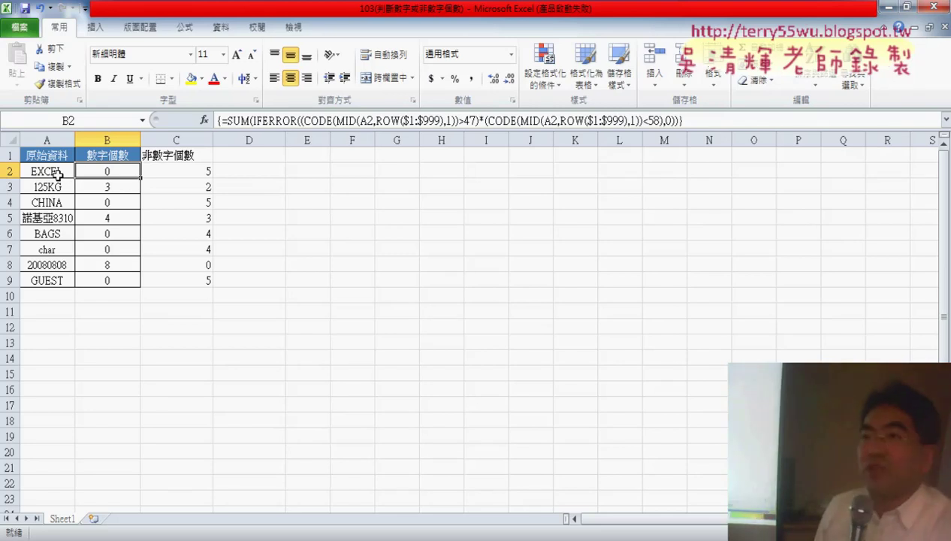
pyautogui.click(58, 175)
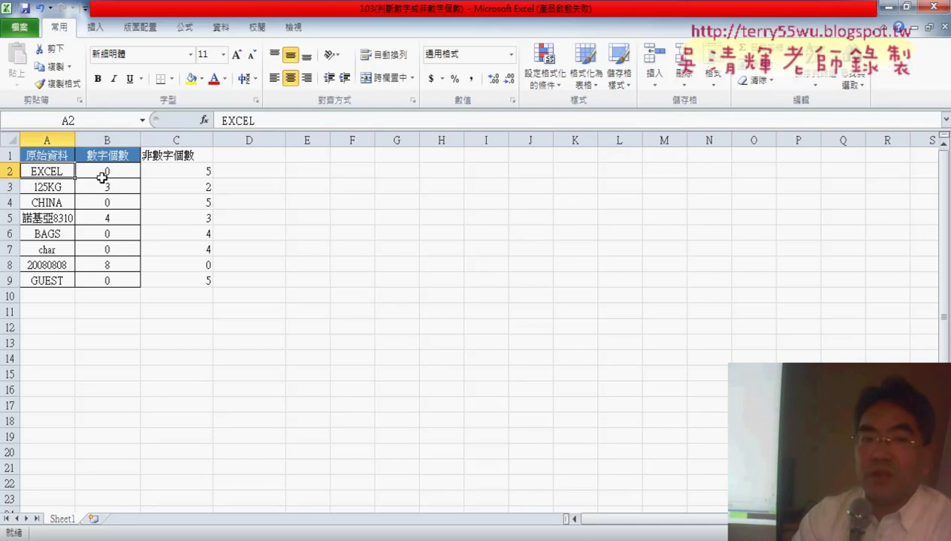
pyautogui.click(181, 172)
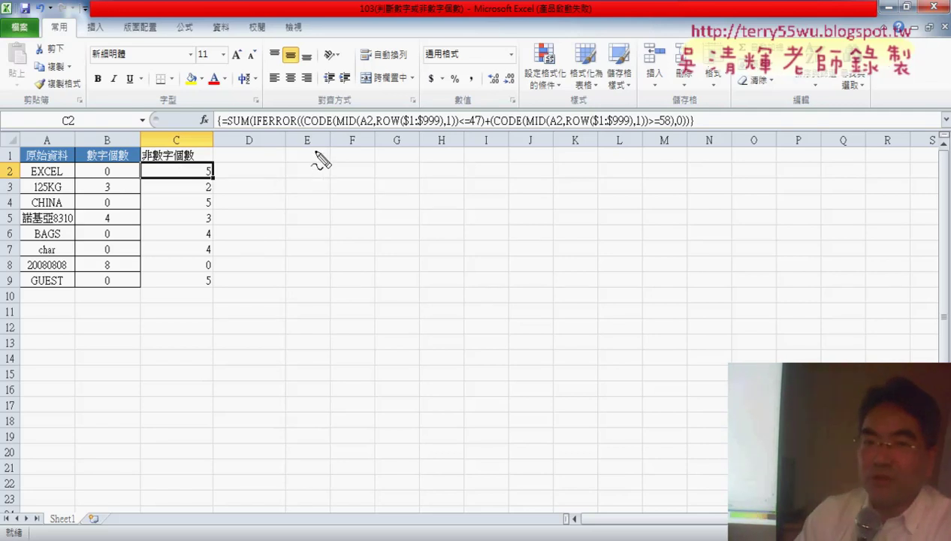
pyautogui.moveTo(309, 128); pyautogui.dragTo(332, 125)
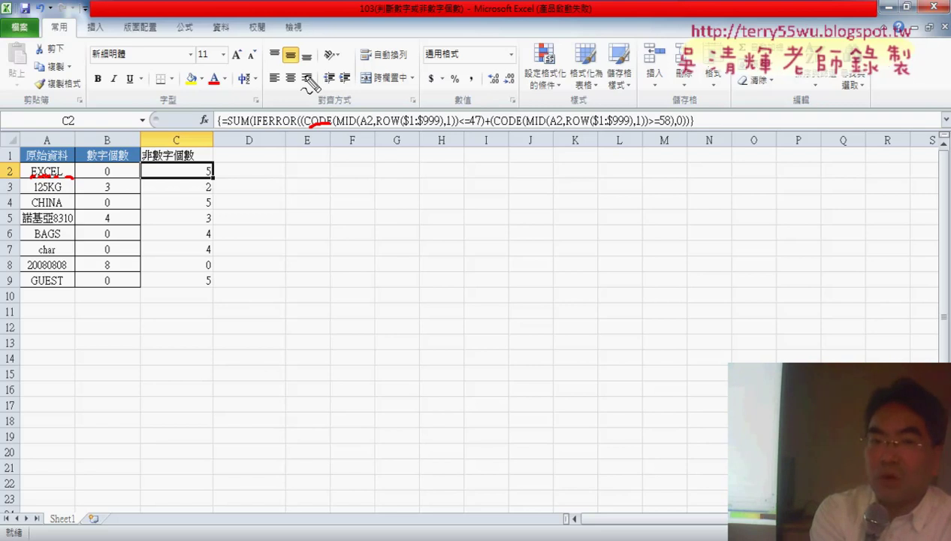
pyautogui.press('Escape')
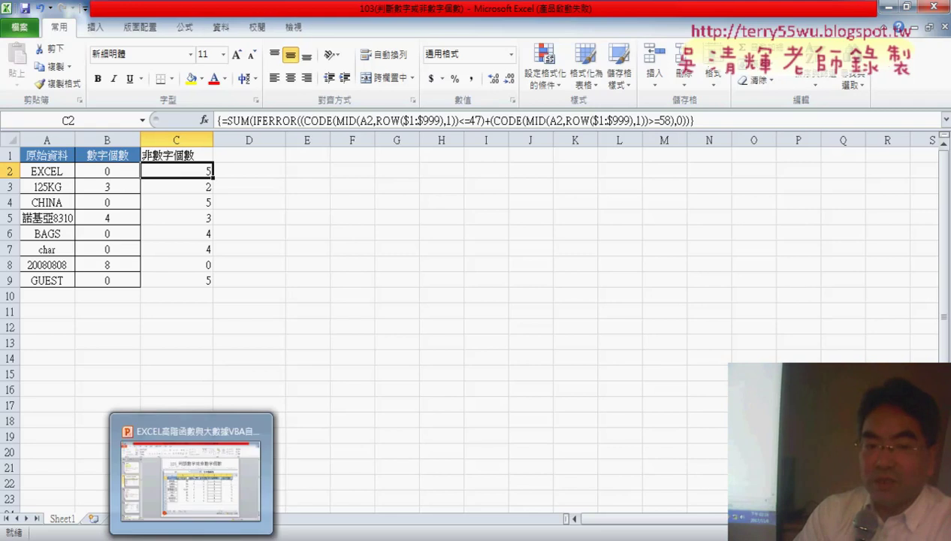
# Switch to PowerPoint, minimize the ribbon and go to slide 19, the ASCII編碼 table.
pyautogui.click(208, 481)
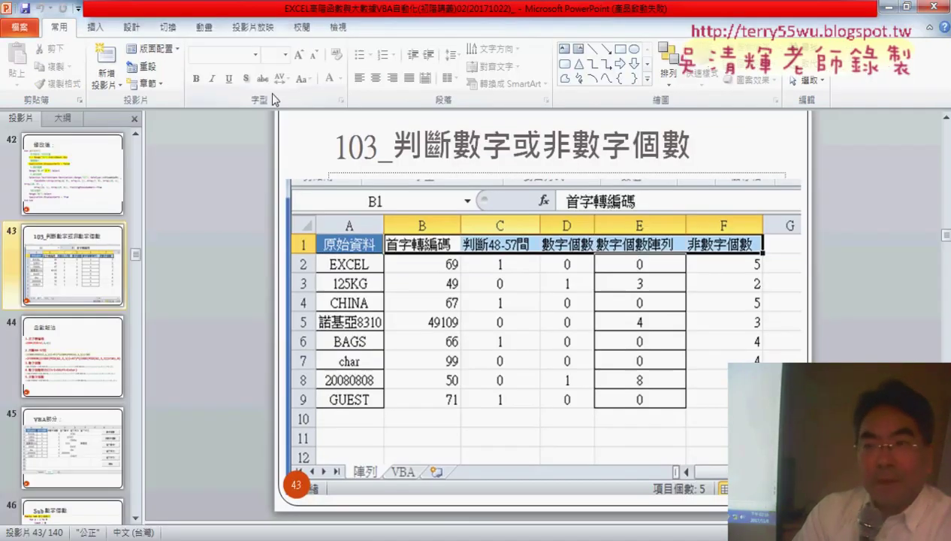
pyautogui.click(929, 30)
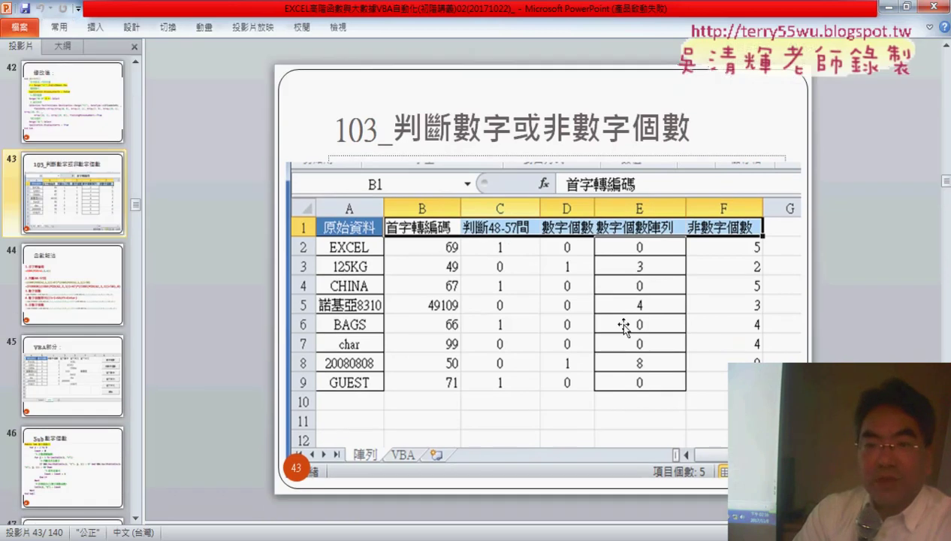
pyautogui.scroll(-1, 623, 325)
pyautogui.scroll(-2, 613, 342)
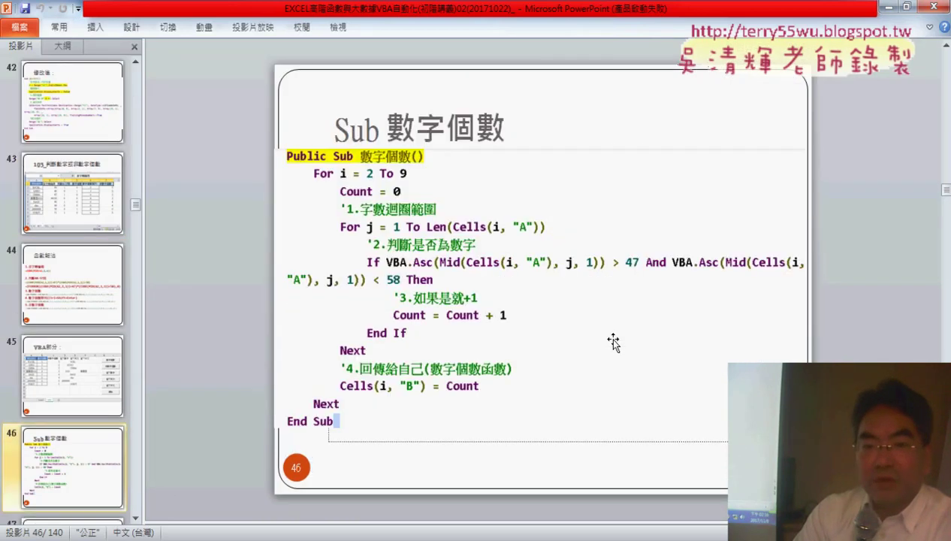
pyautogui.scroll(-1, 613, 342)
pyautogui.scroll(-1, 613, 342)
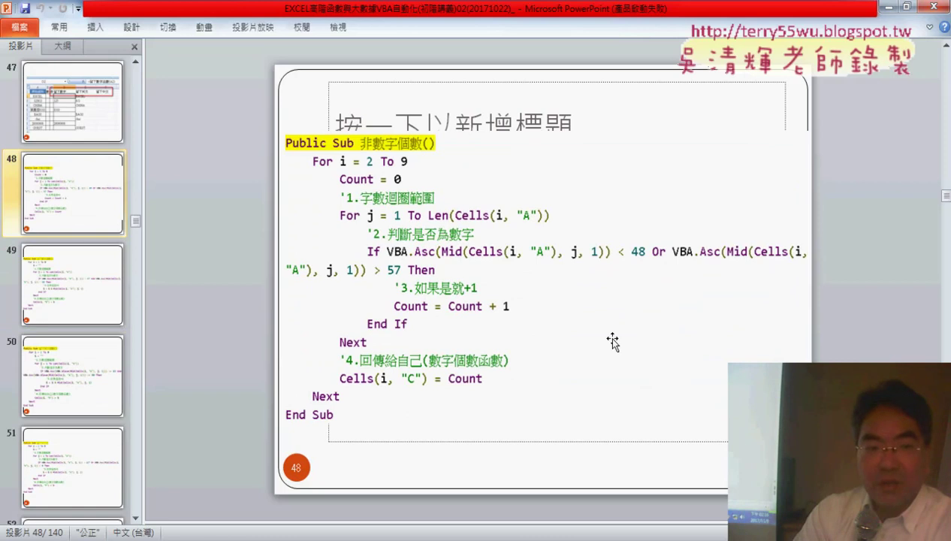
pyautogui.scroll(2, 613, 341)
pyautogui.scroll(1, 613, 342)
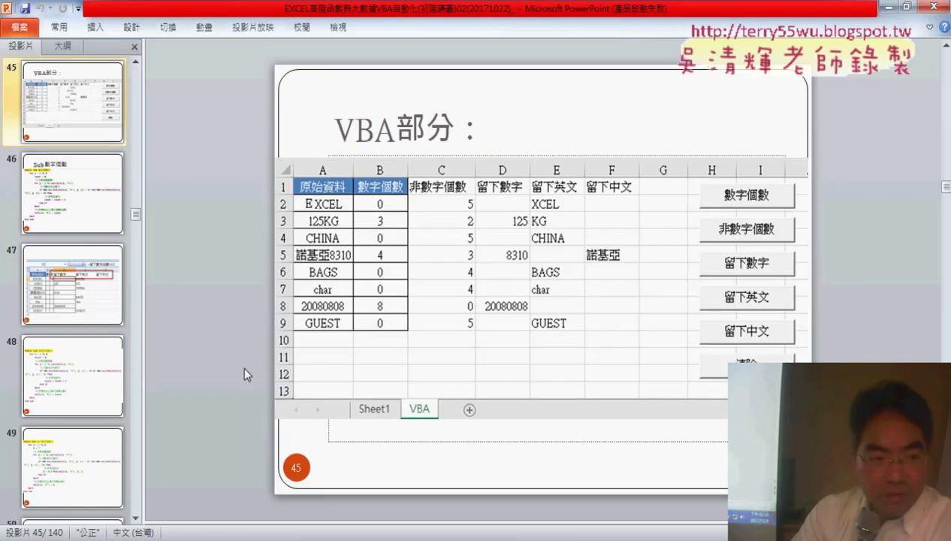
pyautogui.scroll(-2, 79, 359)
pyautogui.scroll(-2, 79, 360)
pyautogui.scroll(-1, 78, 360)
pyautogui.scroll(-1, 78, 359)
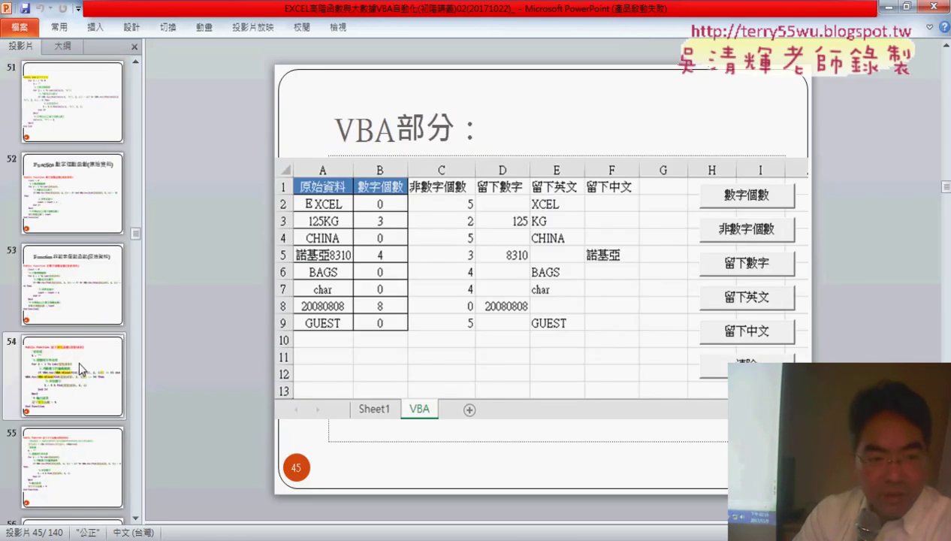
pyautogui.scroll(-1, 79, 359)
pyautogui.scroll(-1, 78, 359)
pyautogui.scroll(-1, 78, 359)
pyautogui.scroll(-1, 79, 360)
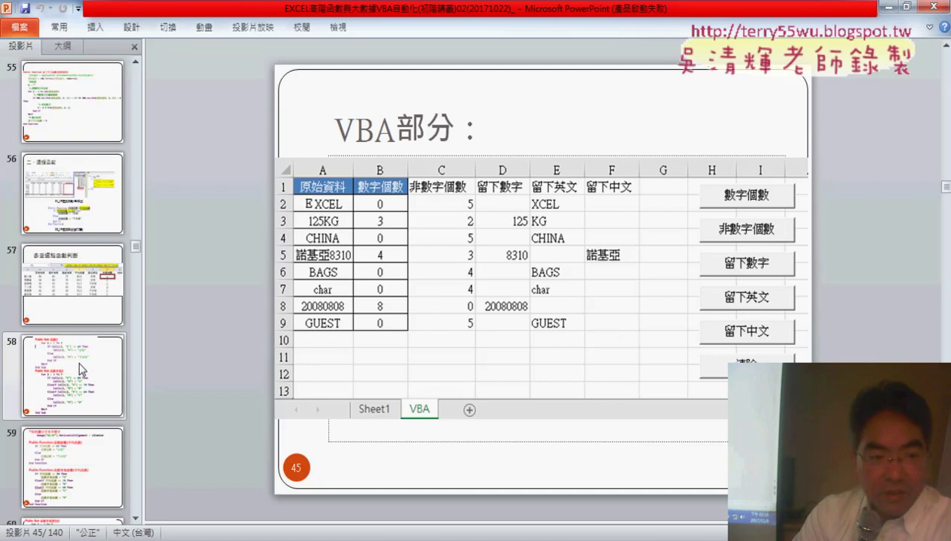
pyautogui.scroll(6, 80, 366)
pyautogui.scroll(6, 79, 366)
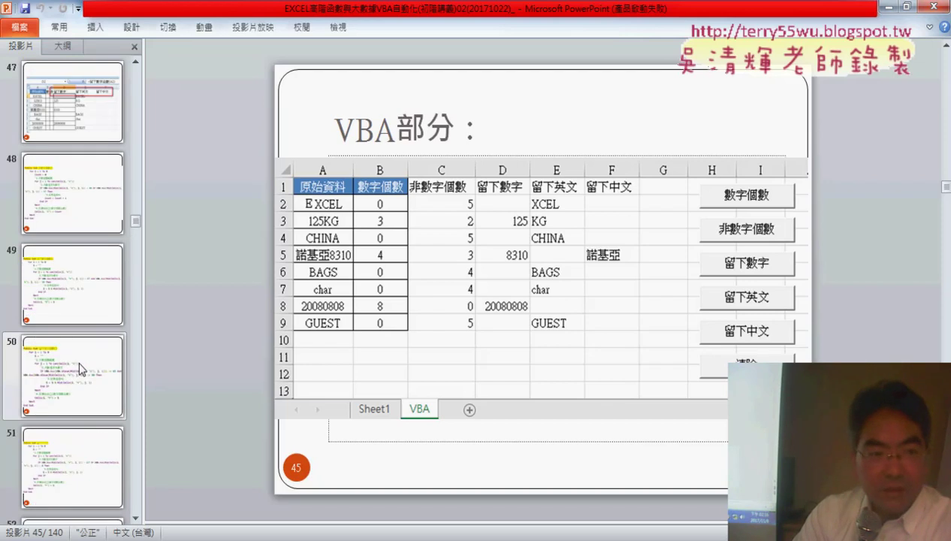
pyautogui.scroll(6, 80, 367)
pyautogui.scroll(7, 80, 366)
pyautogui.scroll(3, 80, 366)
pyautogui.scroll(4, 80, 367)
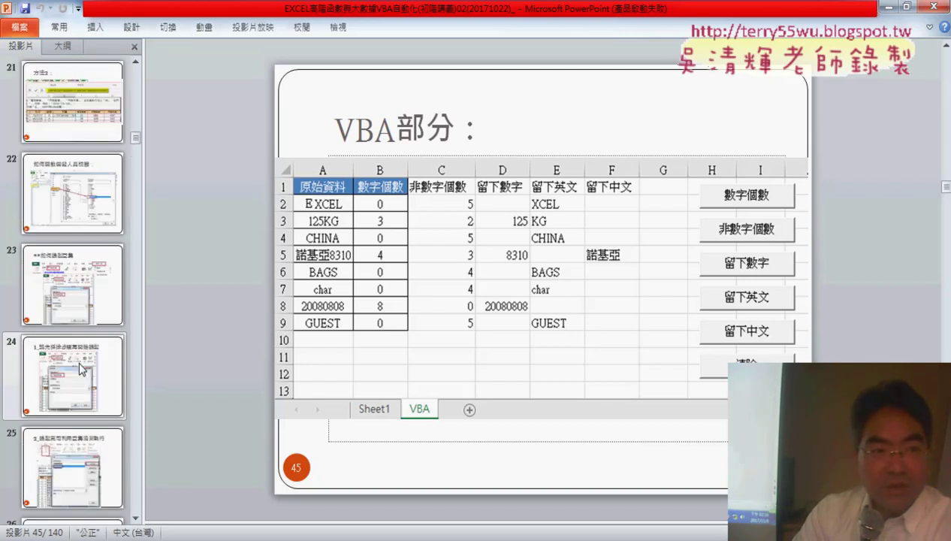
pyautogui.scroll(3, 80, 366)
pyautogui.scroll(1, 79, 366)
pyautogui.click(81, 109)
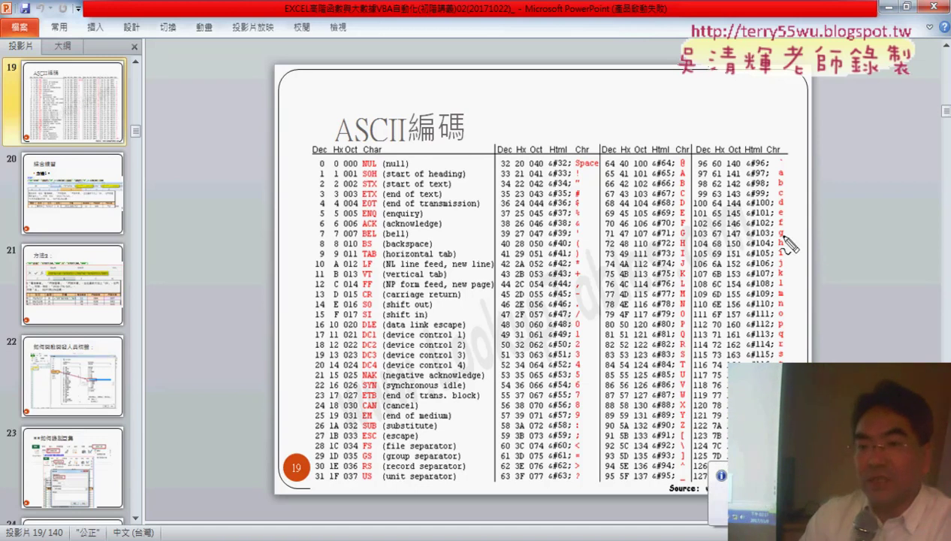
pyautogui.moveTo(601, 219)
pyautogui.mouseDown()
pyautogui.moveTo(622, 205)
pyautogui.moveTo(607, 222)
pyautogui.moveTo(683, 218)
pyautogui.mouseUp()
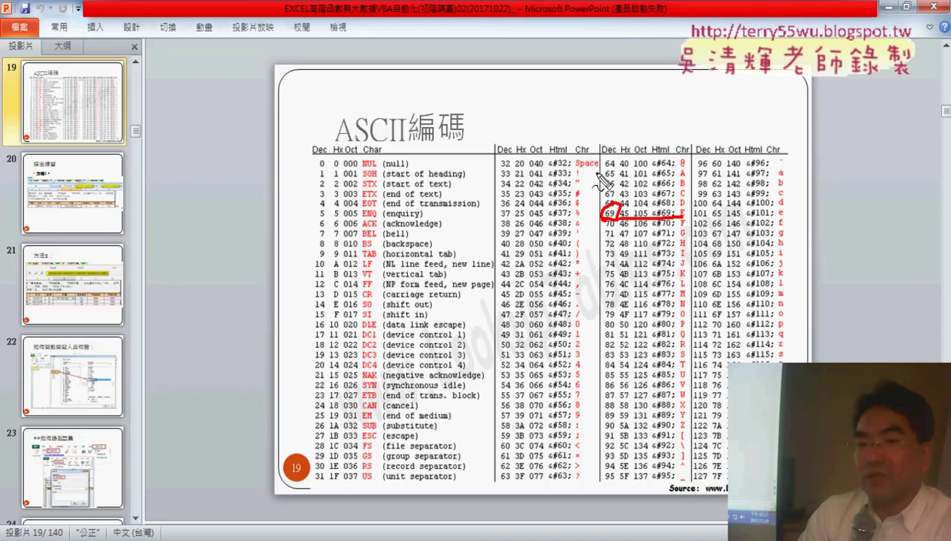
pyautogui.moveTo(597, 173); pyautogui.dragTo(694, 172)
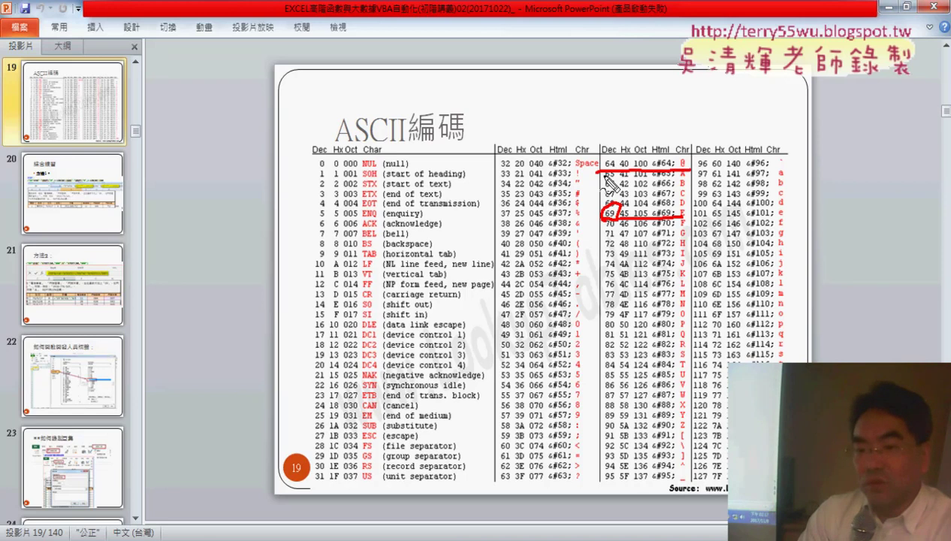
pyautogui.moveTo(686, 433); pyautogui.dragTo(598, 432)
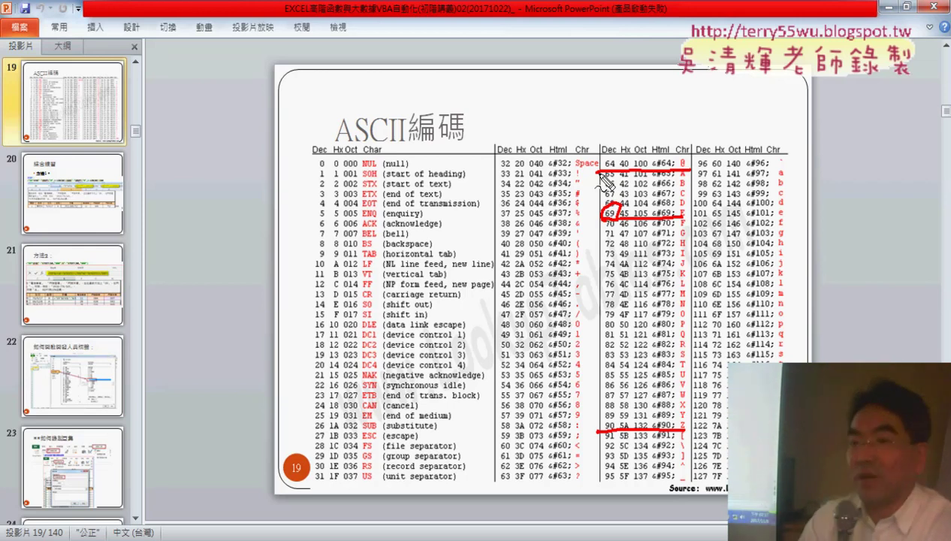
pyautogui.moveTo(696, 169); pyautogui.dragTo(757, 168)
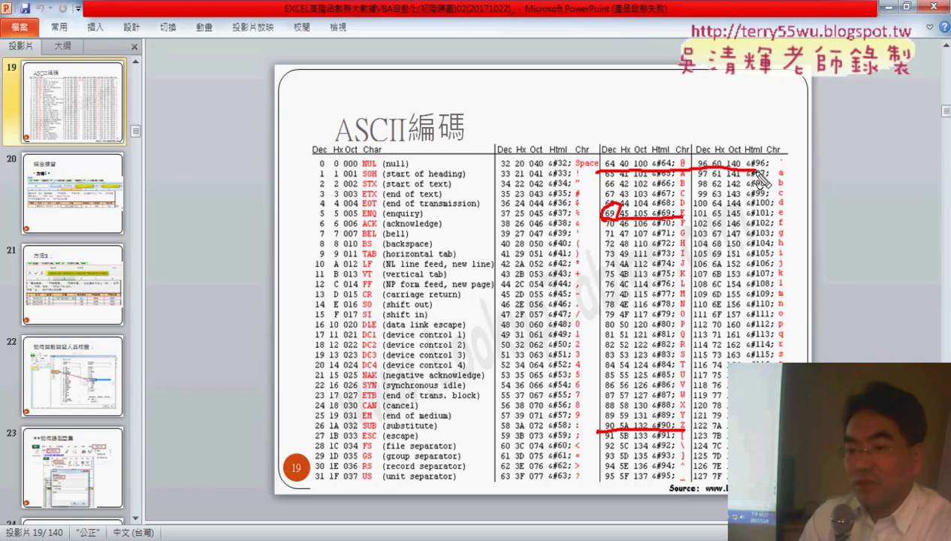
pyautogui.moveTo(692, 432); pyautogui.dragTo(727, 431)
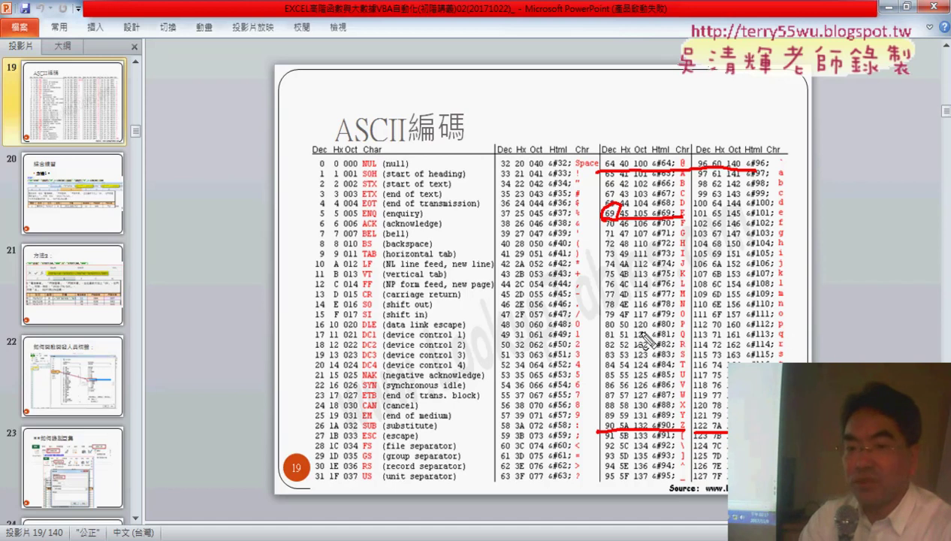
pyautogui.moveTo(494, 320); pyautogui.dragTo(588, 317)
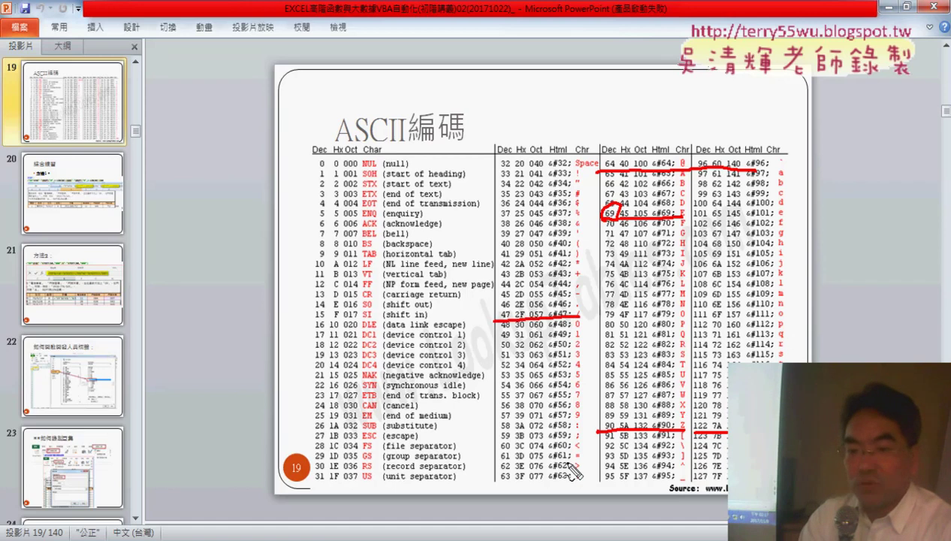
pyautogui.moveTo(494, 423); pyautogui.dragTo(588, 419)
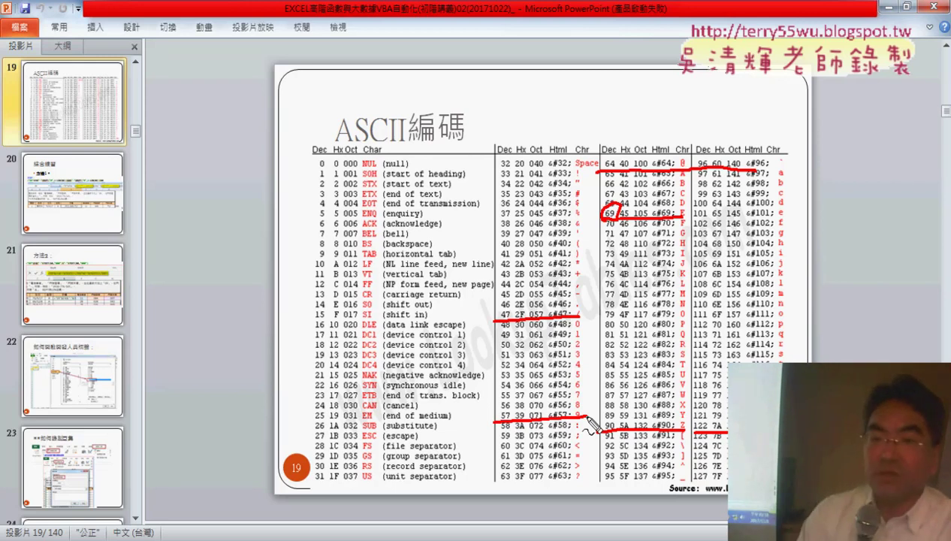
pyautogui.press('Escape')
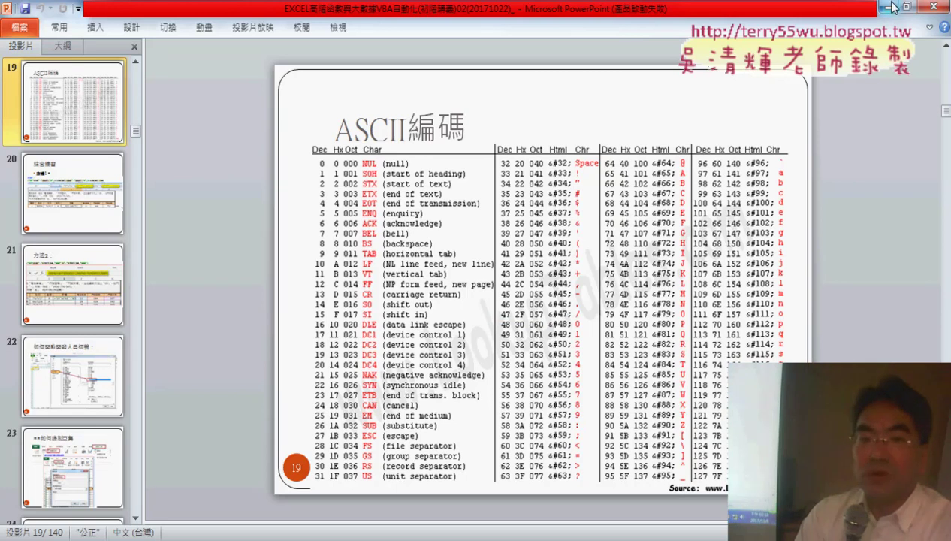
# Back in Excel, clear the existing counts in B2:C9.
pyautogui.hotkey('alt', 'Tab')
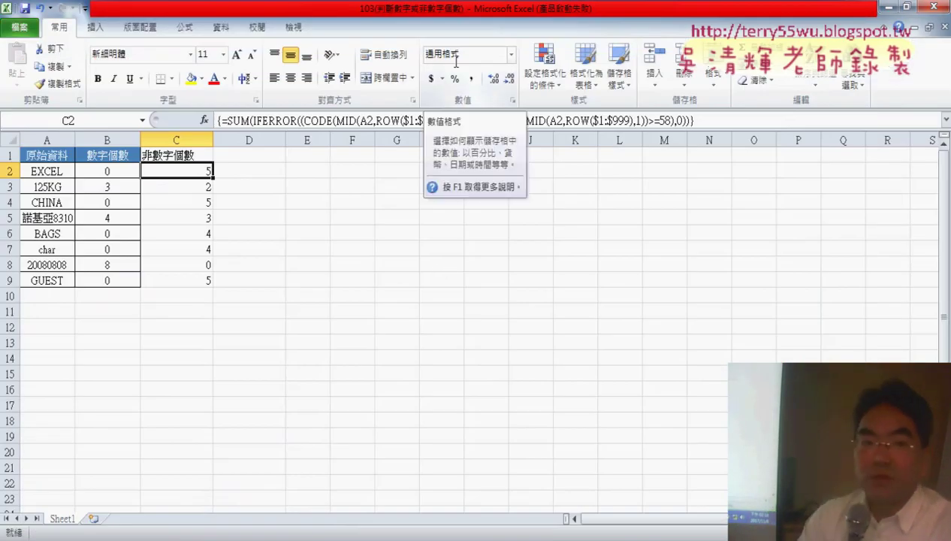
pyautogui.click(269, 174)
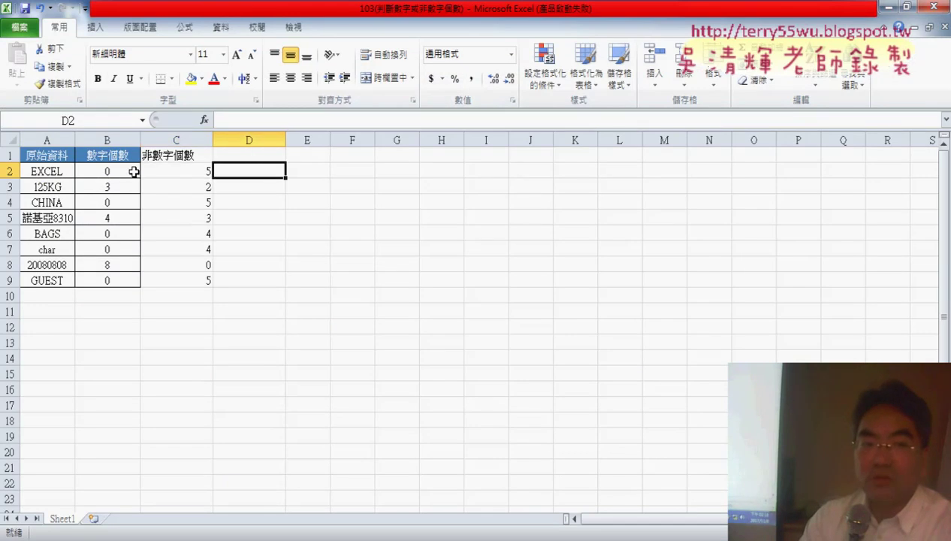
pyautogui.moveTo(112, 174); pyautogui.dragTo(185, 276)
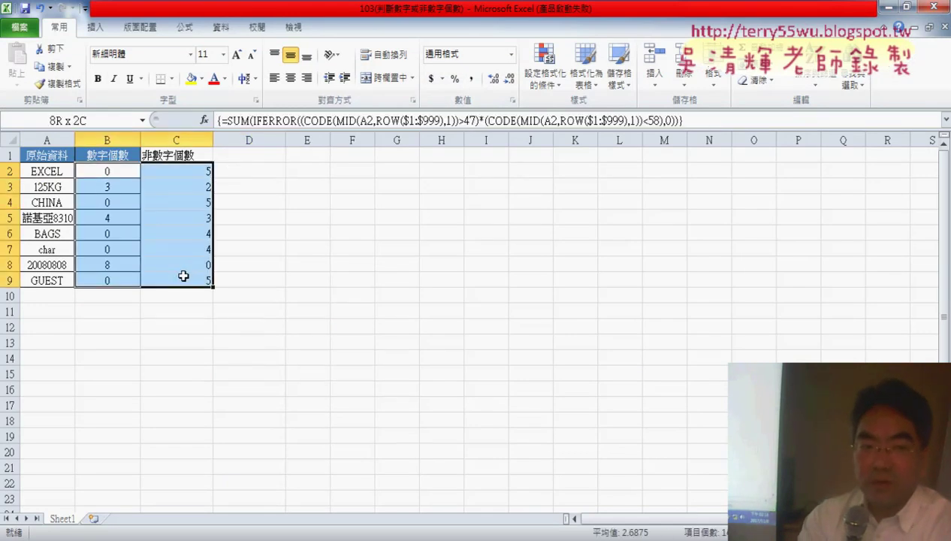
pyautogui.press('Delete')
# Insert the CODE function into B2 from the 文字 category.
pyautogui.click(105, 169)
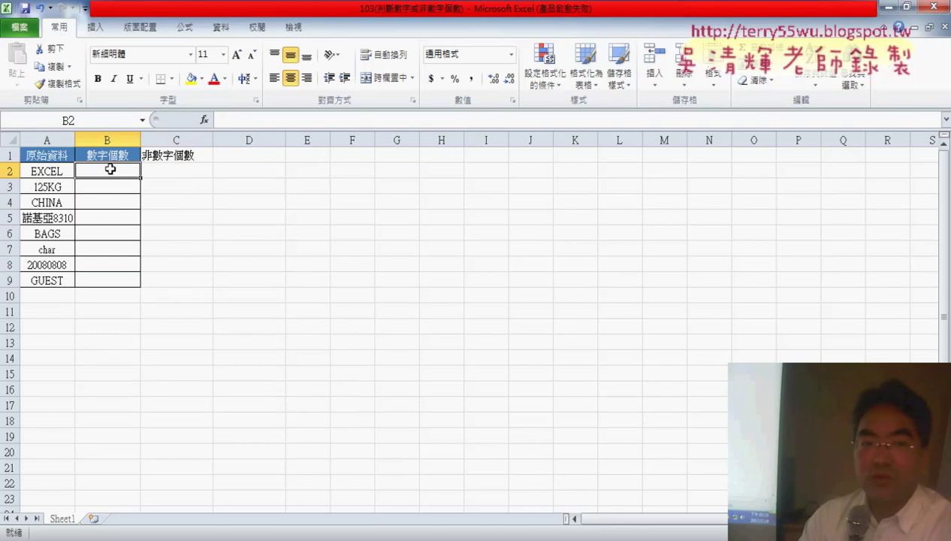
pyautogui.click(204, 121)
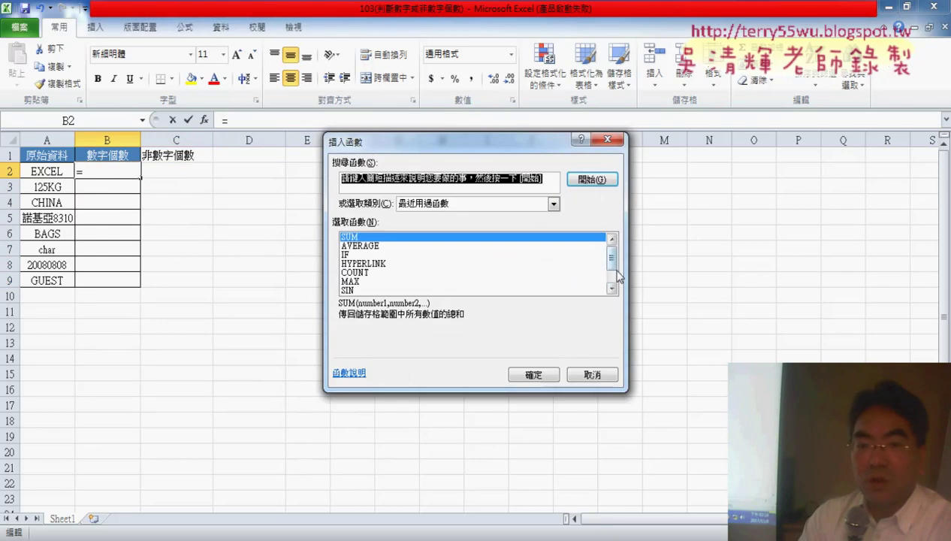
pyautogui.scroll(-1, 612, 276)
pyautogui.click(494, 204)
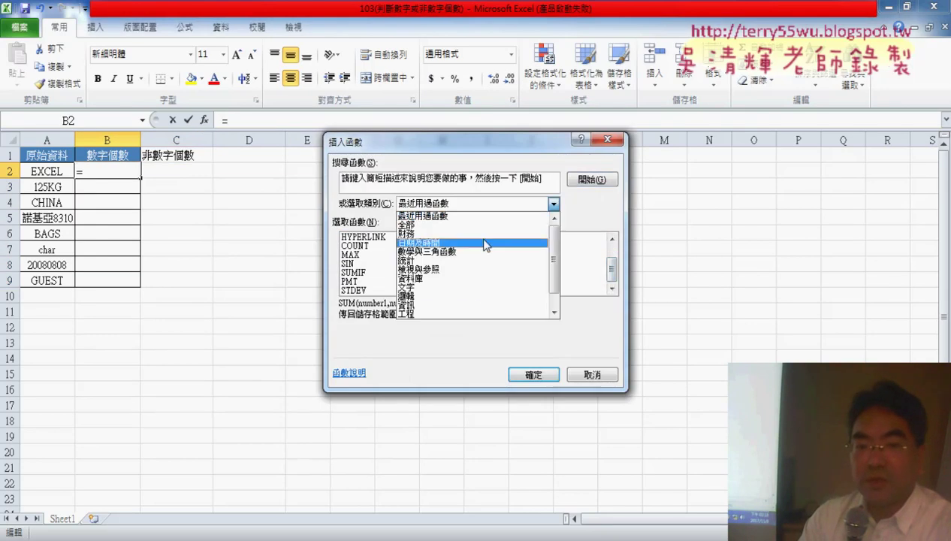
pyautogui.click(478, 291)
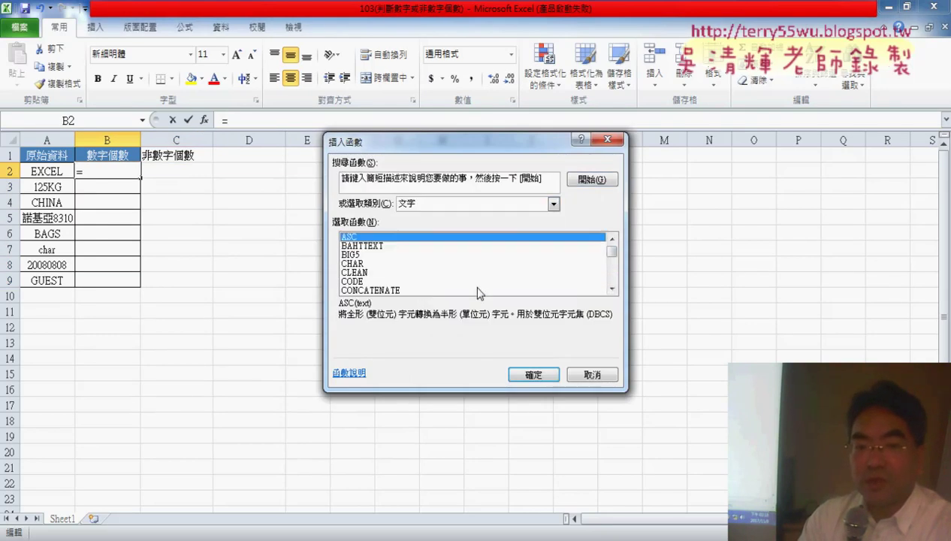
pyautogui.doubleClick(364, 282)
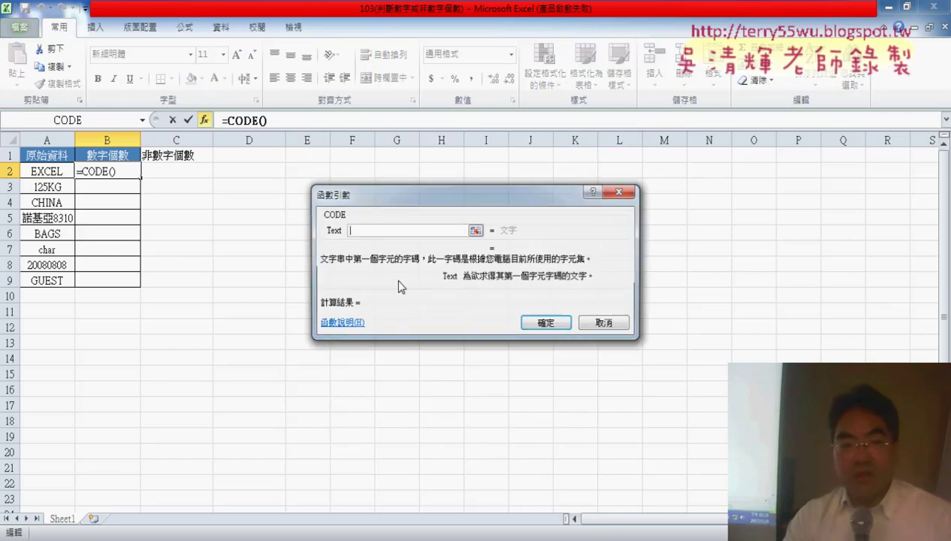
# Enter =CODE(A2) in B2, which returns 69, then replace it with a new MID function.
pyautogui.click(54, 172)
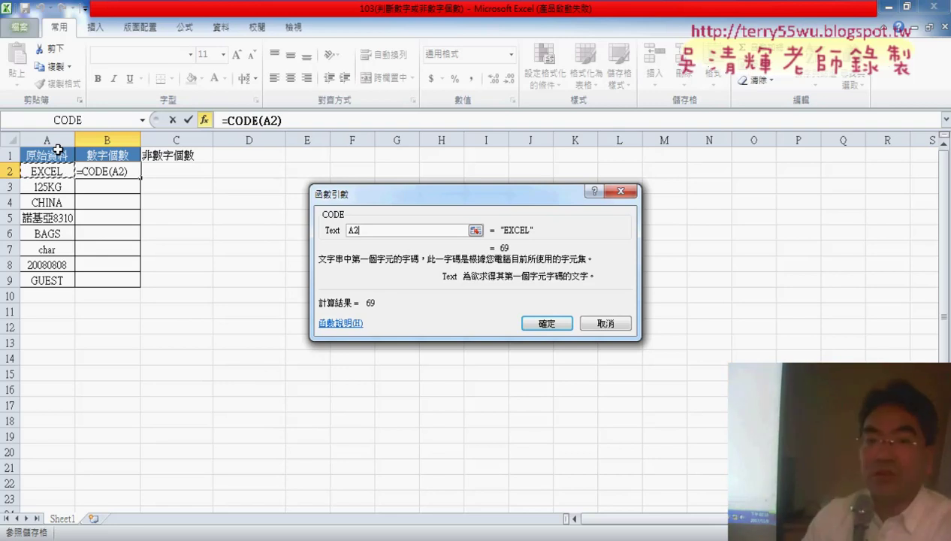
pyautogui.click(546, 323)
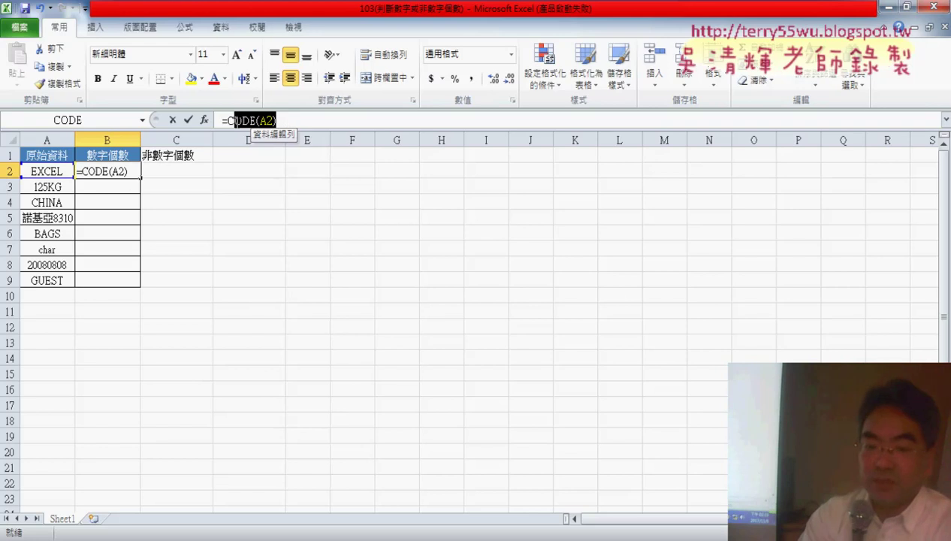
pyautogui.moveTo(286, 120); pyautogui.dragTo(224, 120)
pyautogui.write('=')
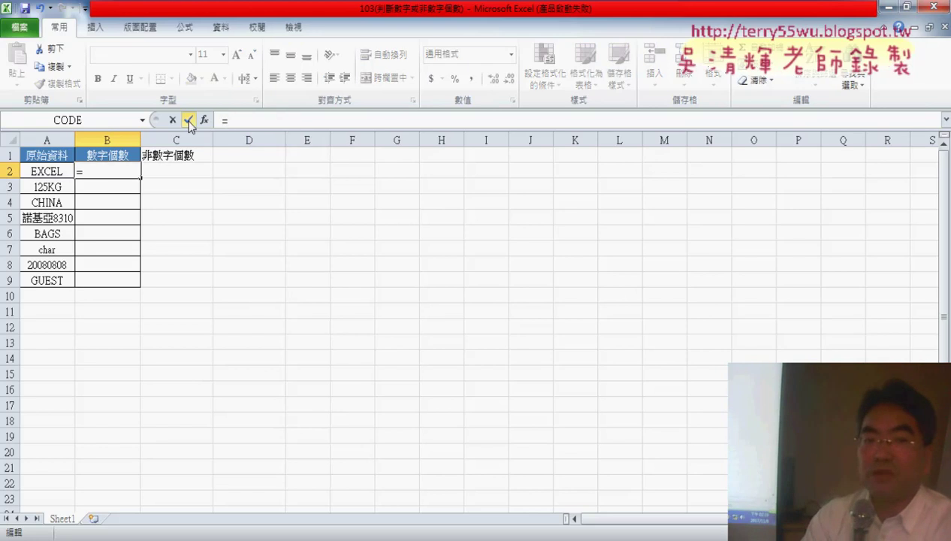
pyautogui.click(203, 120)
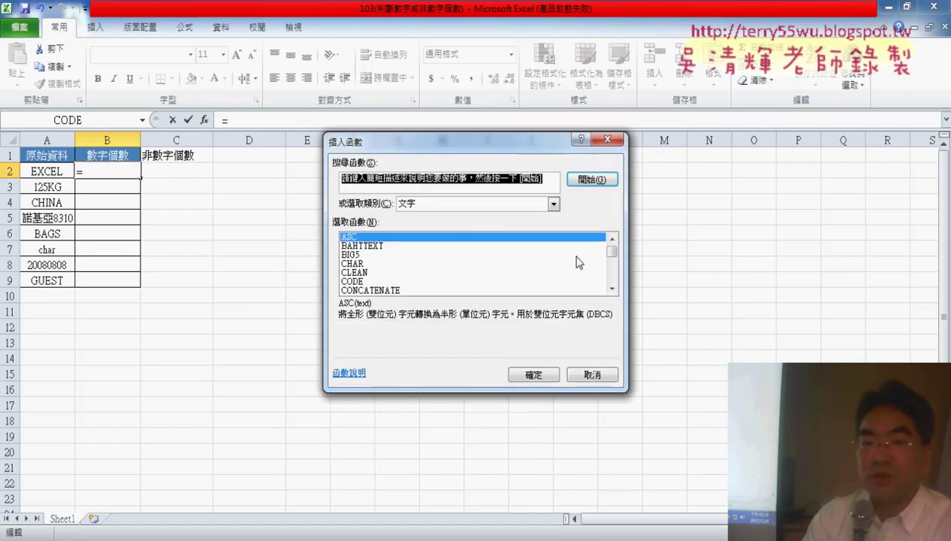
pyautogui.moveTo(609, 256); pyautogui.dragTo(536, 270)
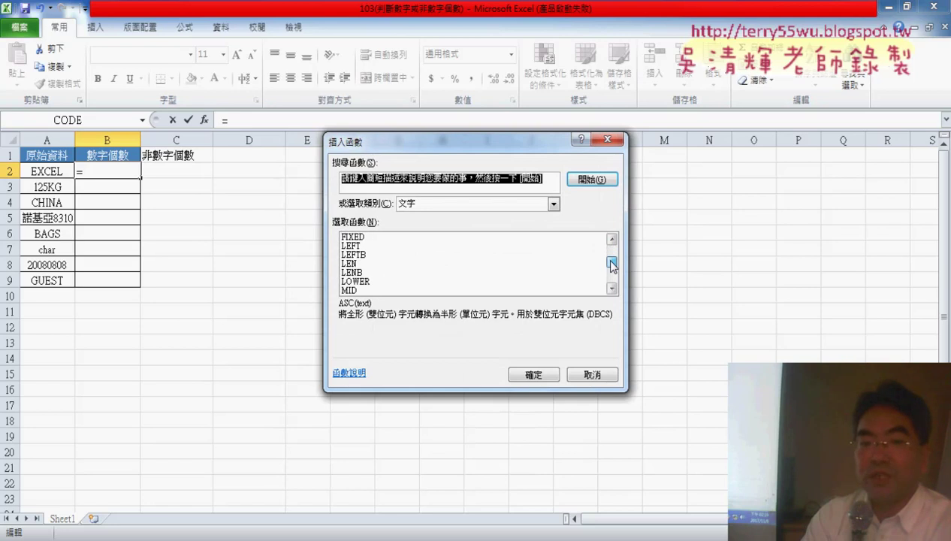
pyautogui.doubleClick(377, 263)
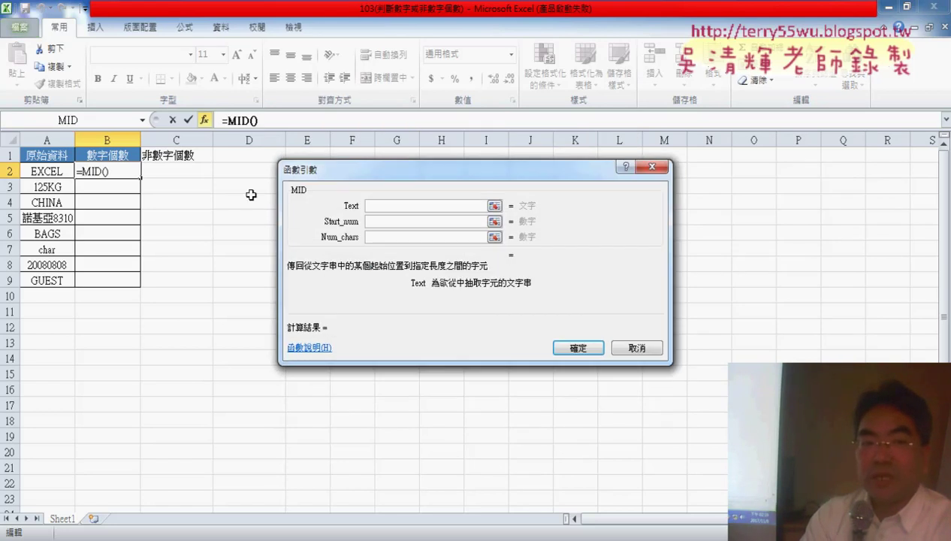
# Fill MID with text A2, start 2 and length 1 to get =MID(A2,2,1).
pyautogui.click(53, 172)
pyautogui.click(372, 221)
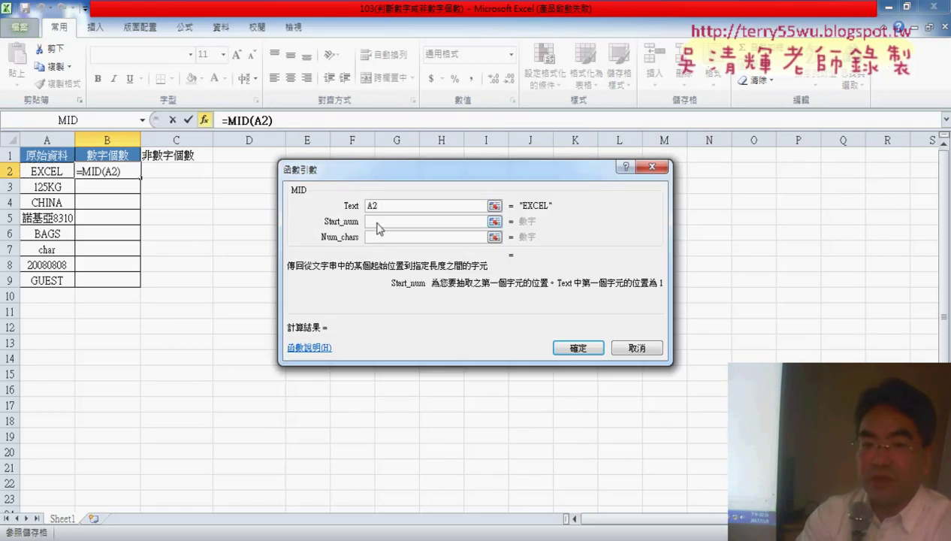
pyautogui.write('2')
pyautogui.press('Tab')
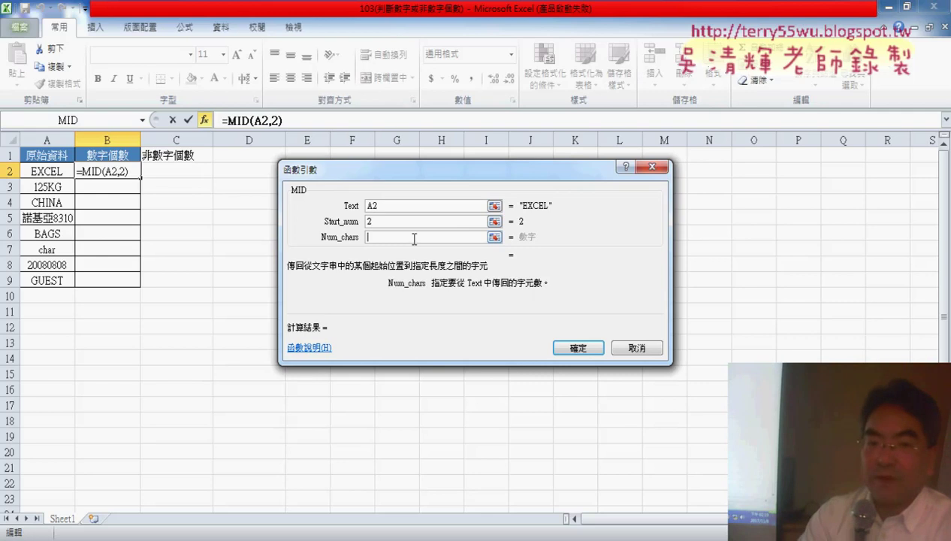
pyautogui.write('1')
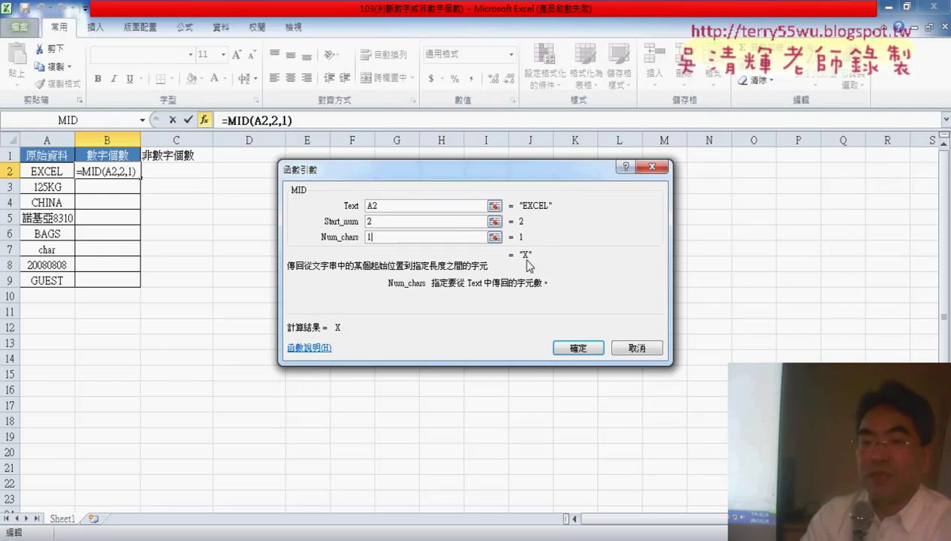
pyautogui.click(585, 350)
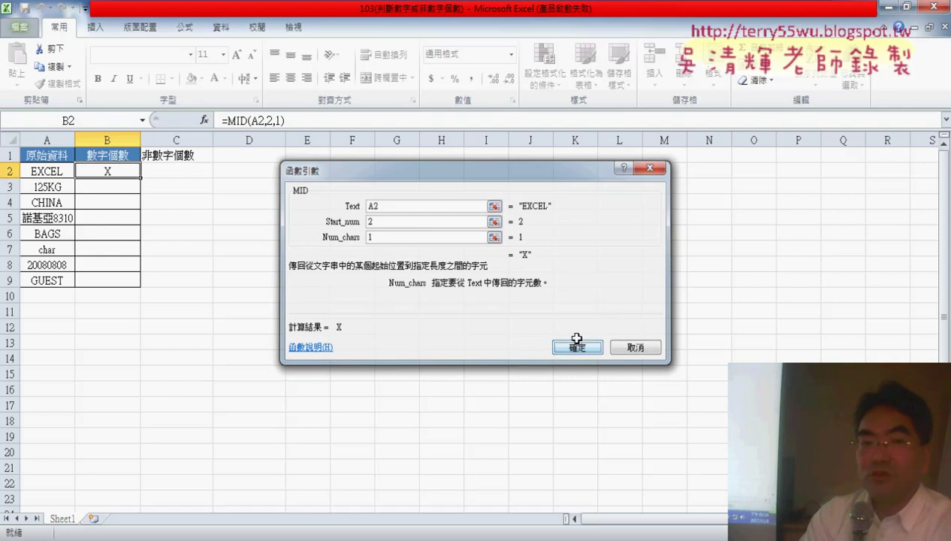
# Wrap MID(A2,2,1) in CODE to get 88, then undo it to leave B2 blank.
pyautogui.moveTo(228, 120); pyautogui.dragTo(303, 120)
pyautogui.rightClick(286, 121)
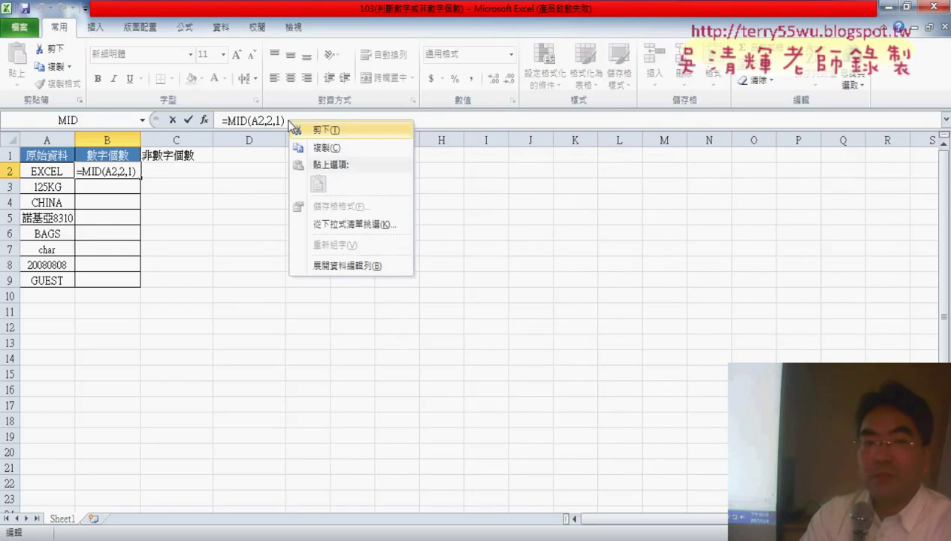
pyautogui.click(320, 131)
pyautogui.click(204, 121)
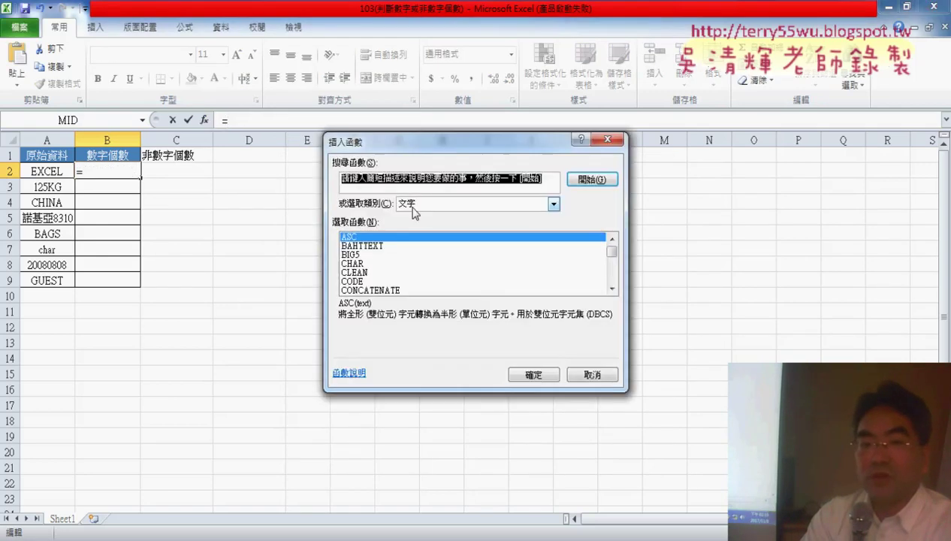
pyautogui.click(414, 204)
pyautogui.click(428, 216)
pyautogui.doubleClick(354, 246)
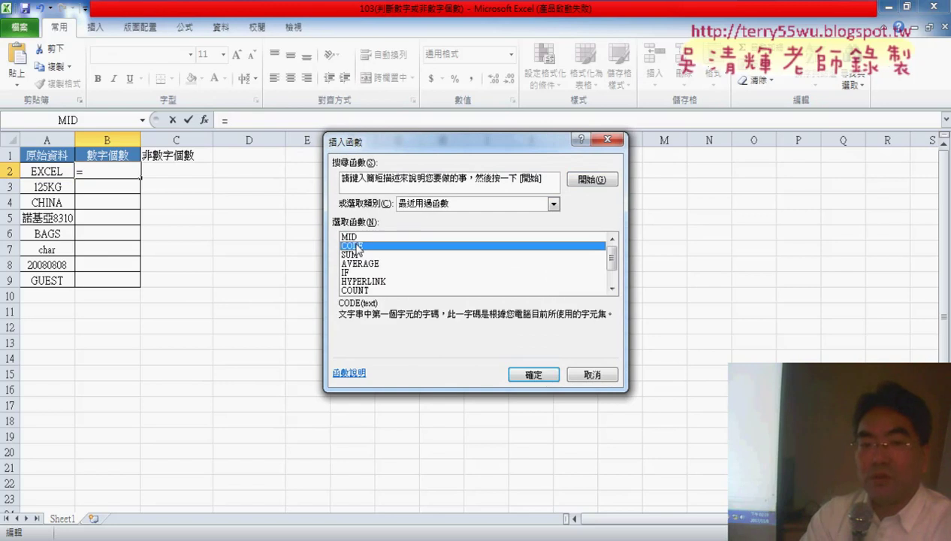
pyautogui.rightClick(395, 231)
pyautogui.click(489, 277)
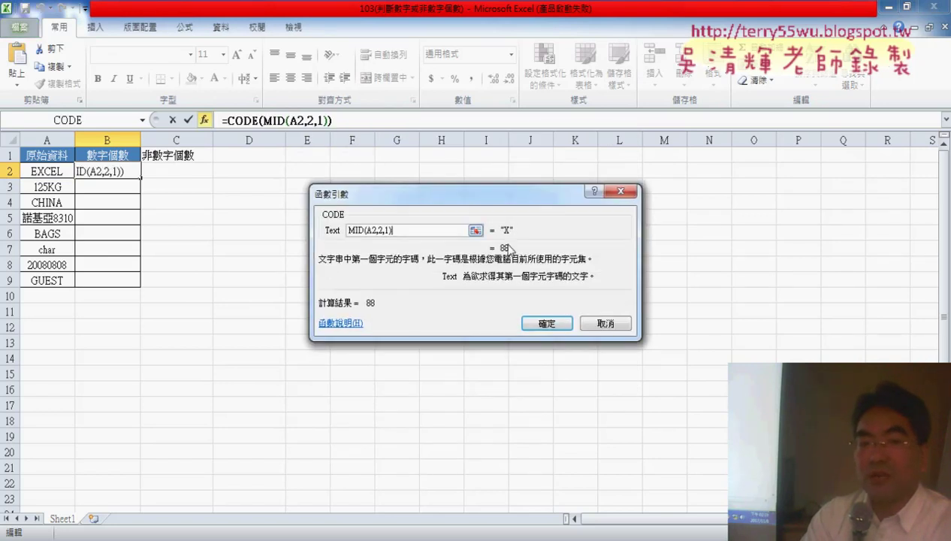
pyautogui.click(546, 323)
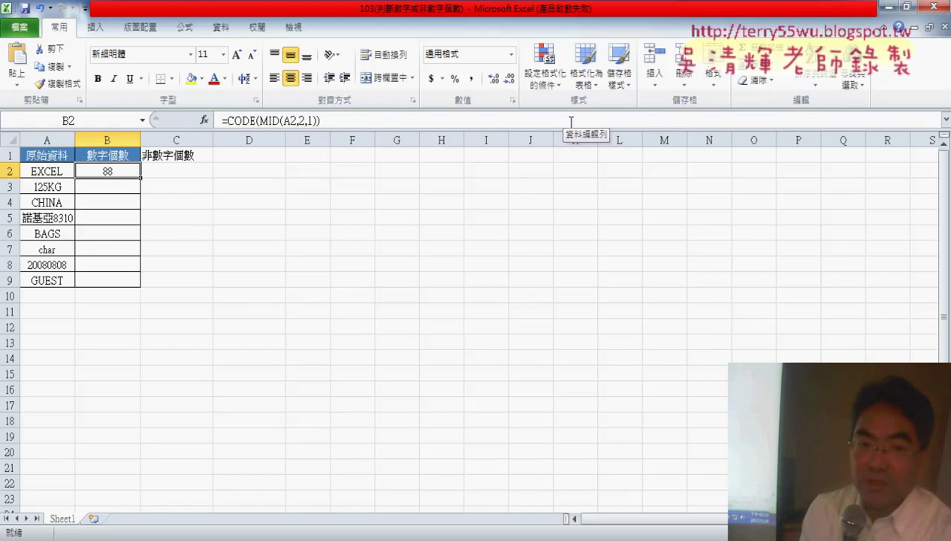
pyautogui.hotkey('ctrl', 'z')
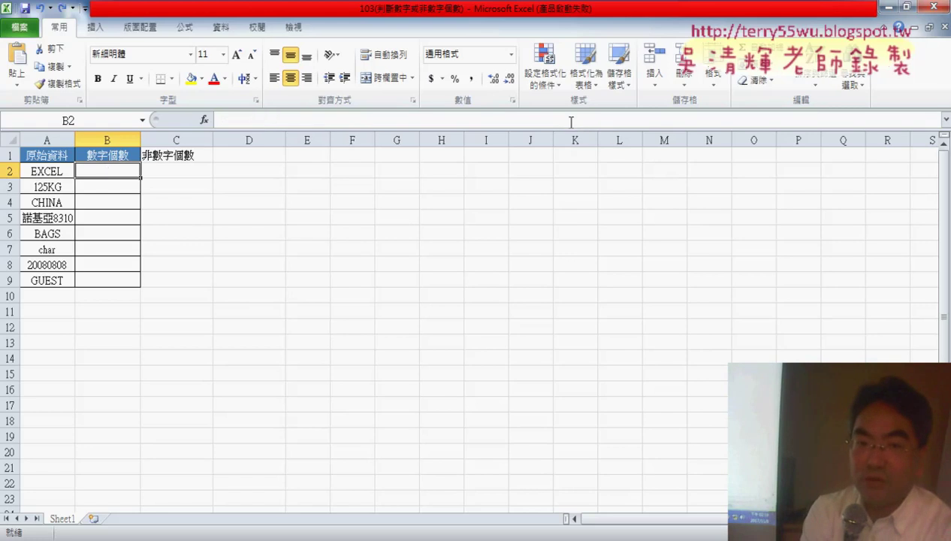
pyautogui.hotkey('ctrl', 'y')
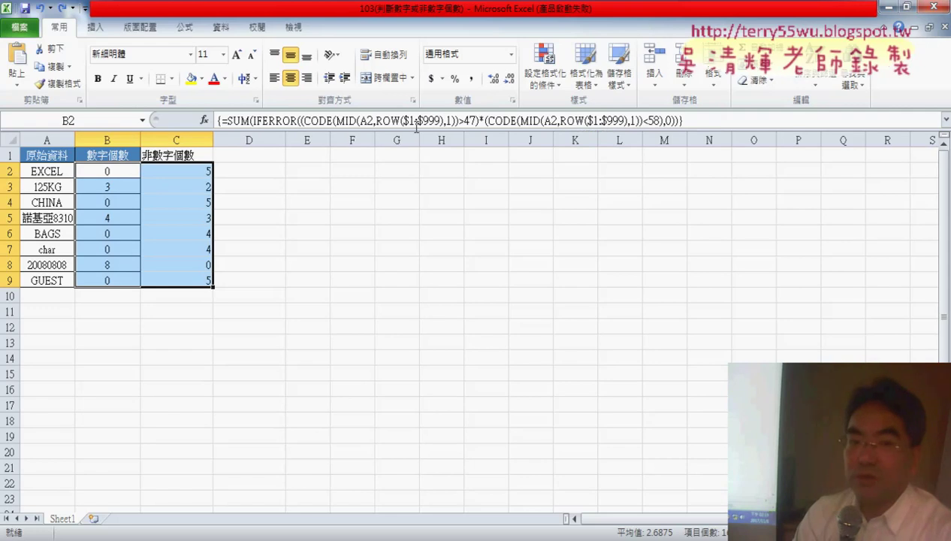
pyautogui.click(314, 123)
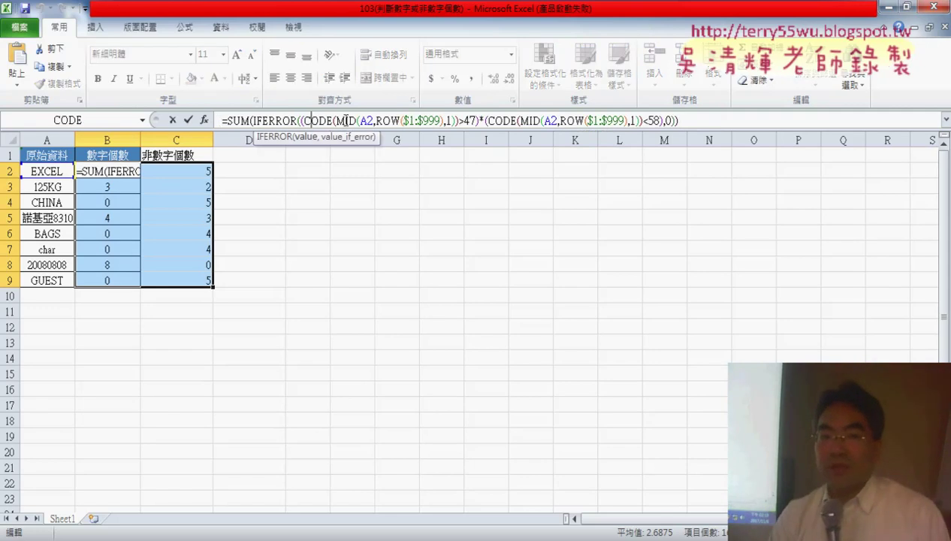
pyautogui.click(345, 120)
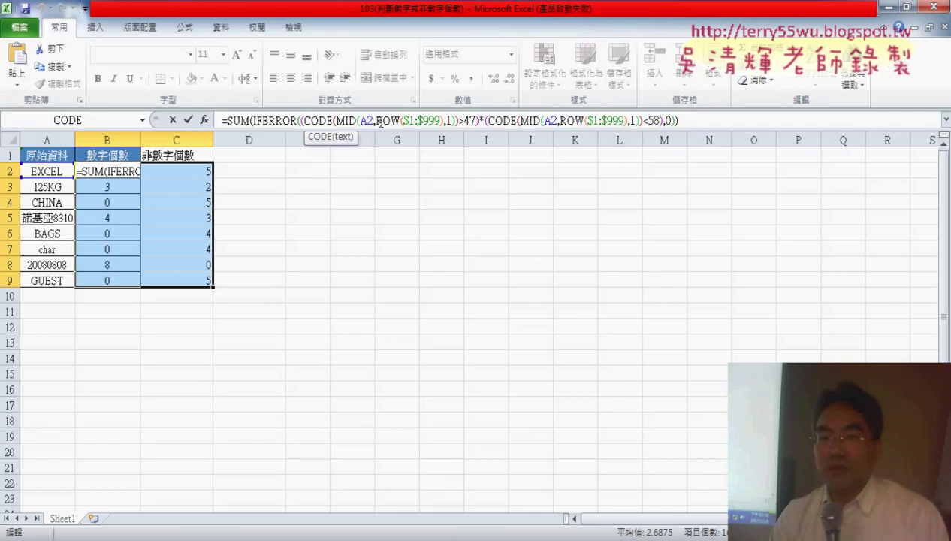
pyautogui.moveTo(376, 120); pyautogui.dragTo(444, 120)
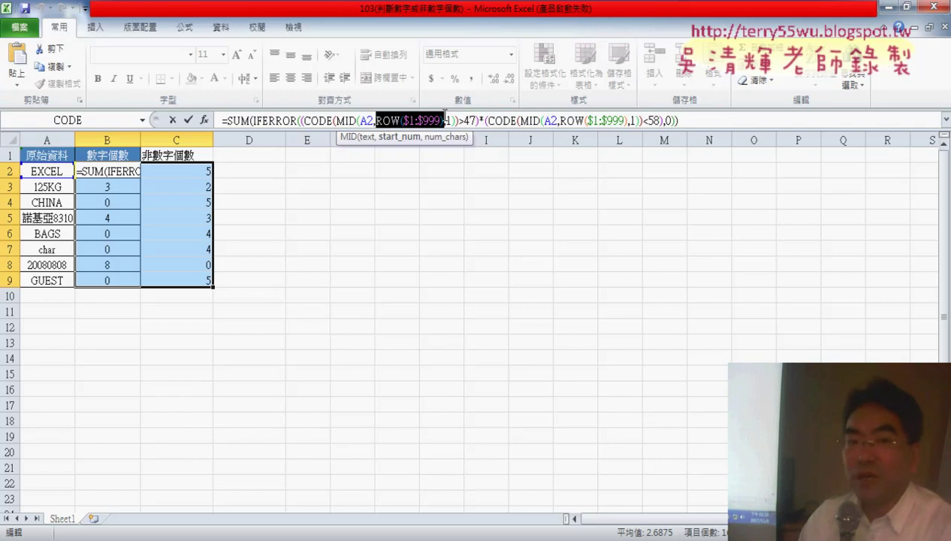
pyautogui.moveTo(298, 120); pyautogui.dragTo(451, 125)
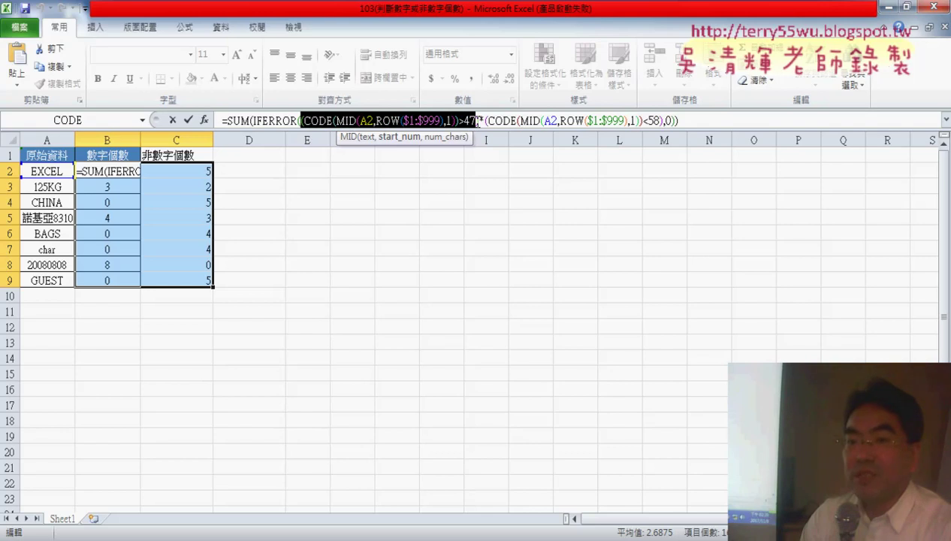
pyautogui.moveTo(477, 120); pyautogui.dragTo(492, 125)
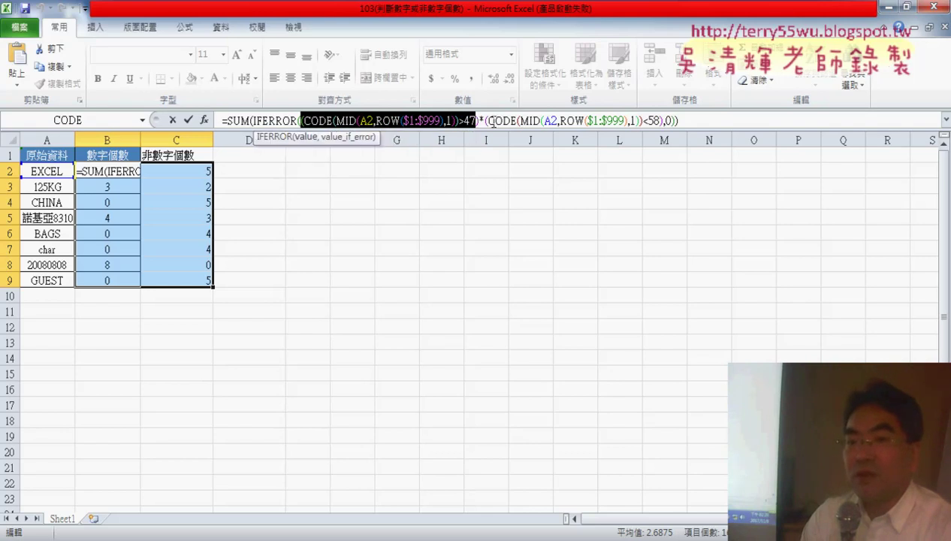
pyautogui.moveTo(659, 121); pyautogui.dragTo(490, 122)
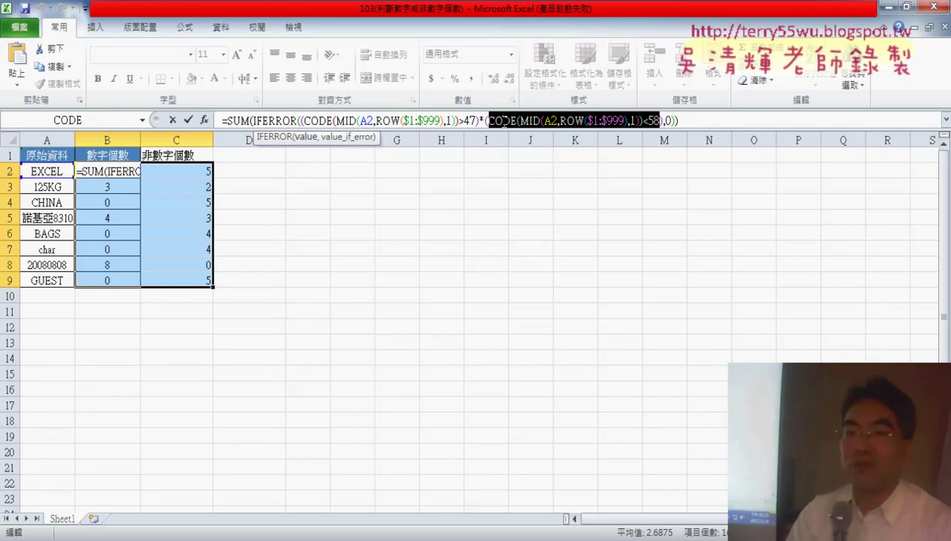
pyautogui.click(237, 121)
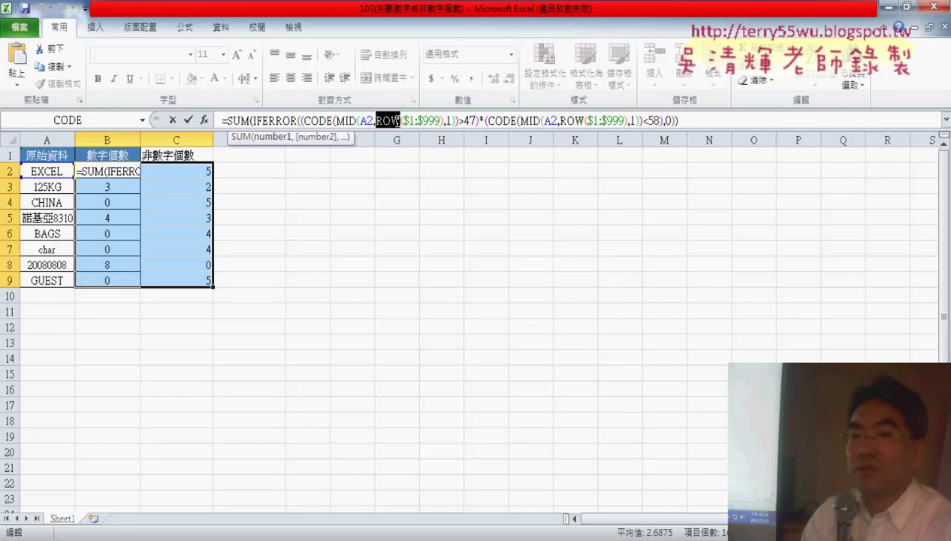
pyautogui.moveTo(397, 122); pyautogui.dragTo(444, 123)
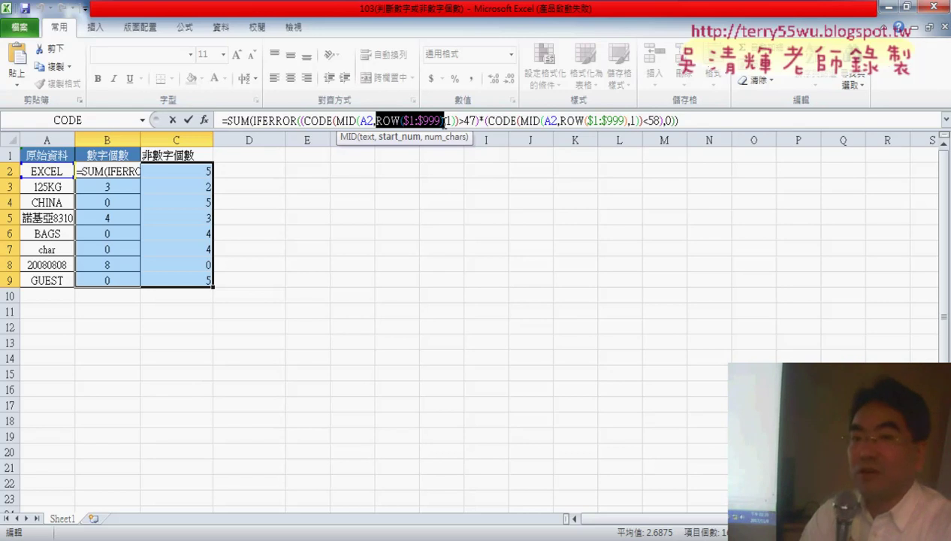
pyautogui.click(277, 120)
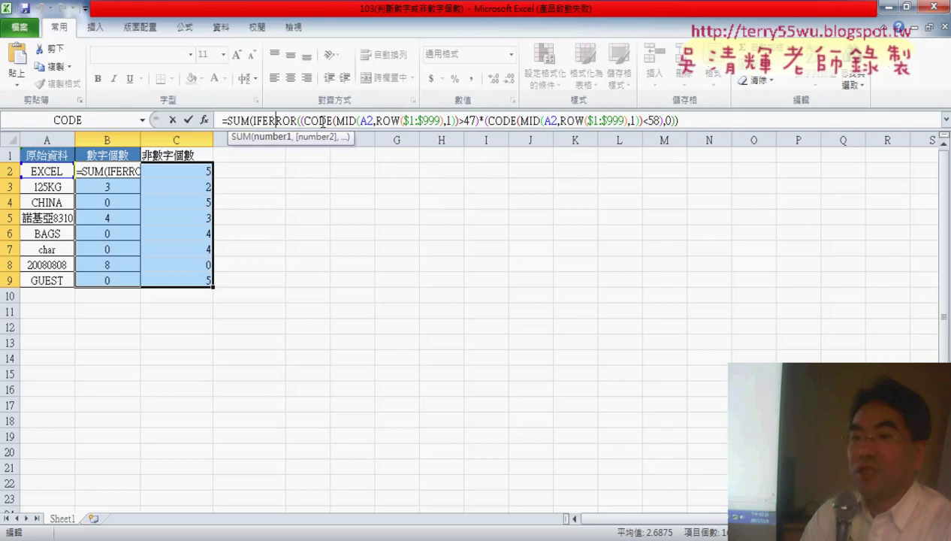
pyautogui.click(668, 120)
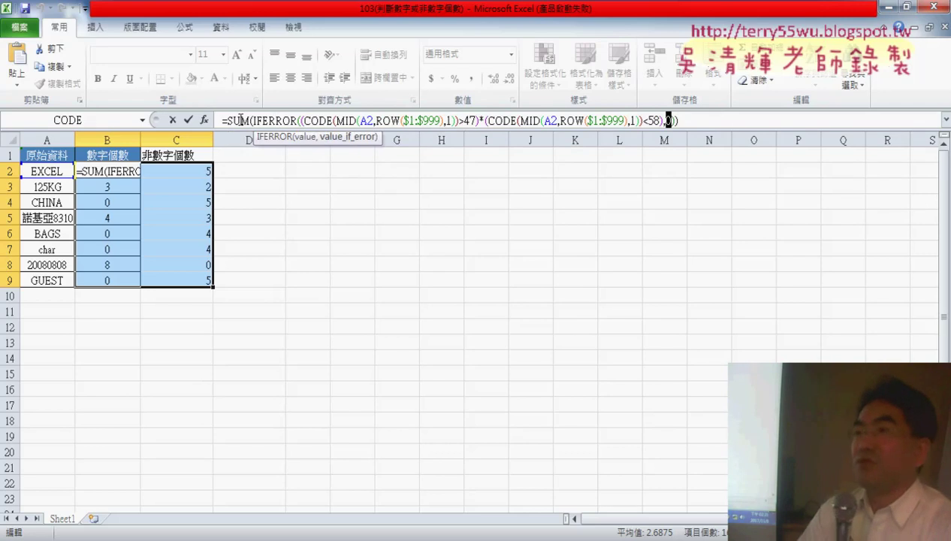
pyautogui.click(241, 120)
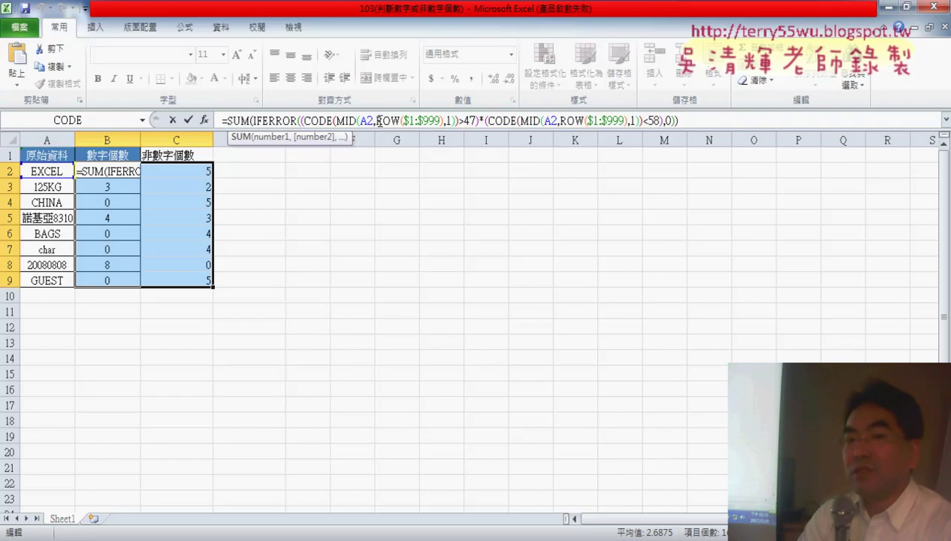
pyautogui.moveTo(377, 120); pyautogui.dragTo(445, 120)
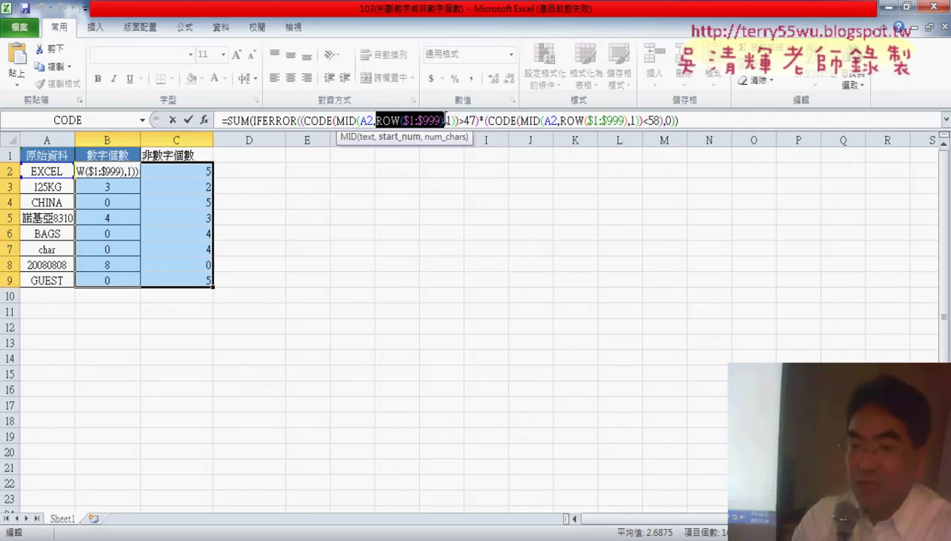
# Confirm the digit-count formula as an array with Ctrl+Shift+Enter, then switch to the ASCII slide.
pyautogui.hotkey('ctrl', 'shift', 'Return')
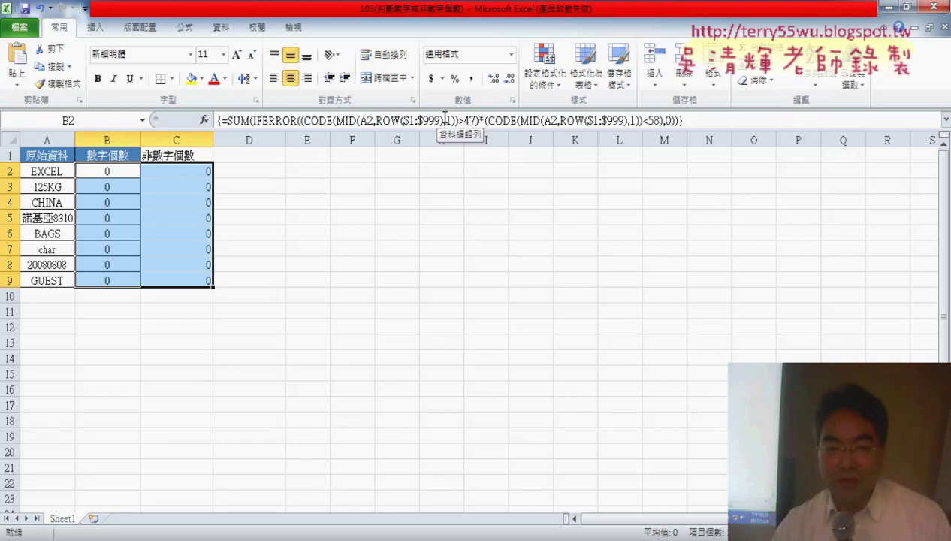
pyautogui.hotkey('alt', 'Tab')
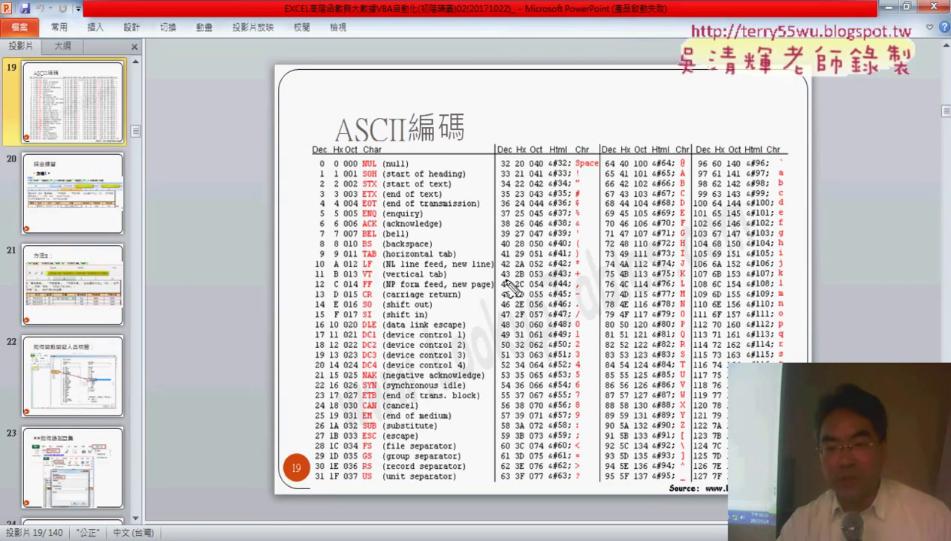
# Underline ASCII codes 47, 57, 64, 90, 96 and 122 with the pen, then erase the ink.
pyautogui.moveTo(497, 323); pyautogui.dragTo(571, 322)
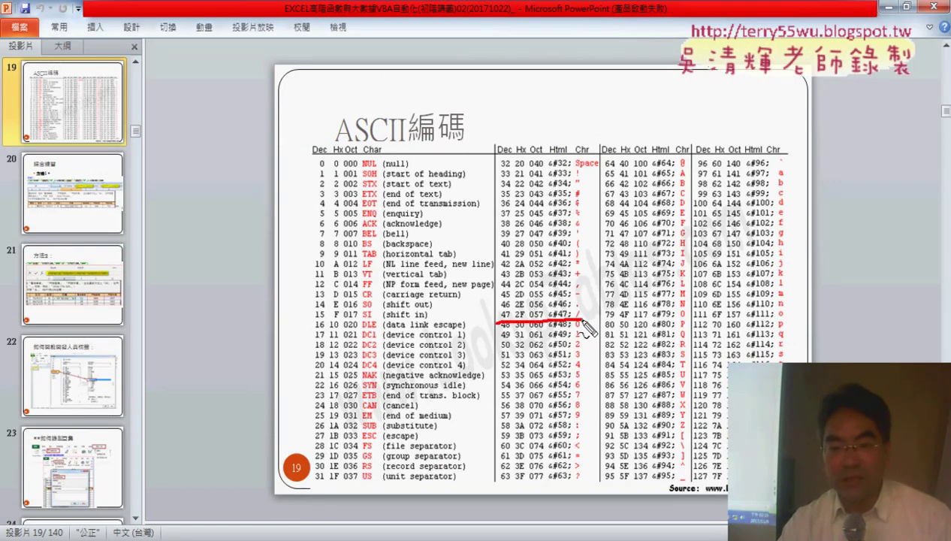
pyautogui.moveTo(497, 423); pyautogui.dragTo(586, 423)
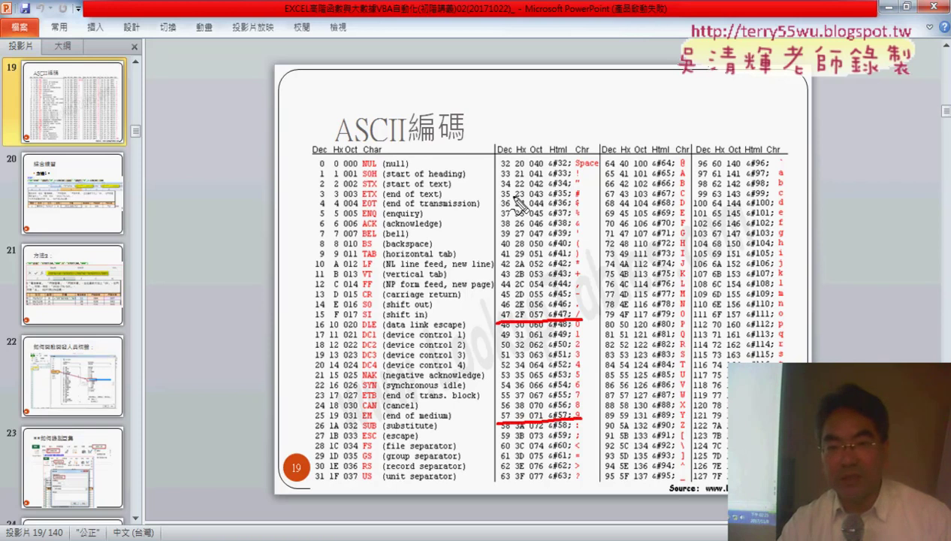
pyautogui.moveTo(500, 158); pyautogui.dragTo(510, 146)
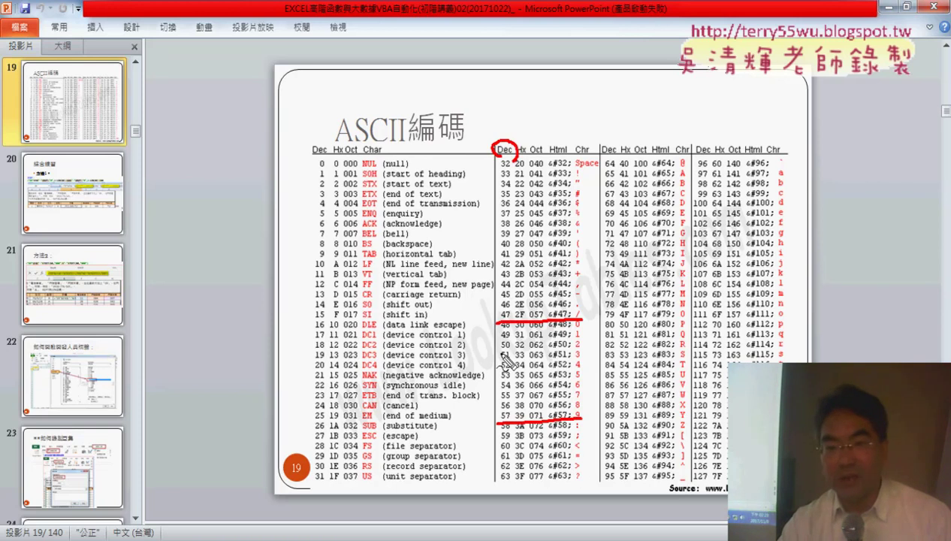
pyautogui.moveTo(604, 169); pyautogui.dragTo(667, 172)
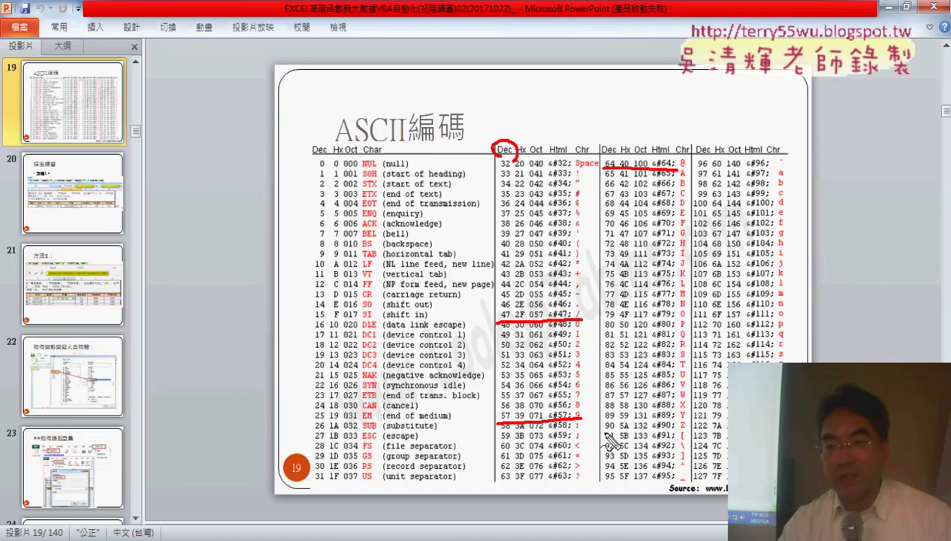
pyautogui.moveTo(605, 434); pyautogui.dragTo(687, 434)
pyautogui.moveTo(705, 164); pyautogui.dragTo(754, 164)
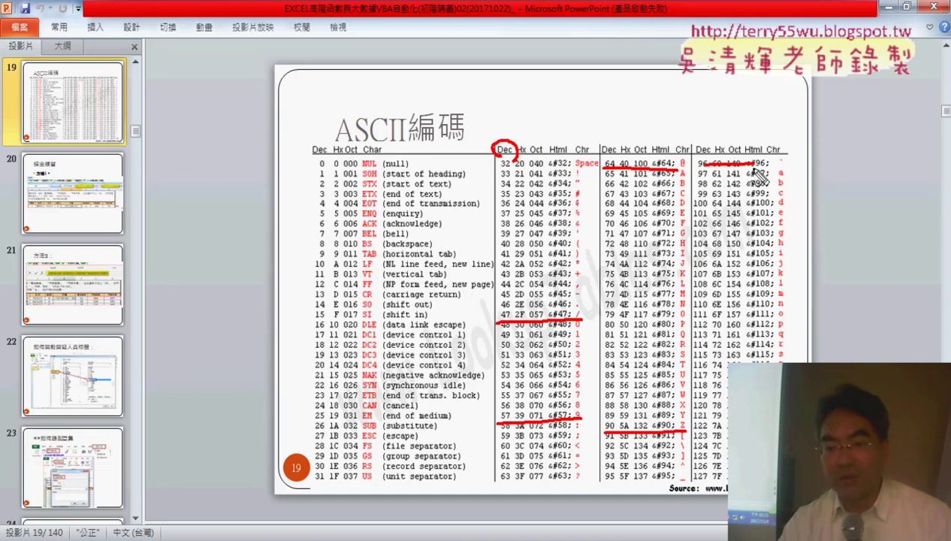
pyautogui.moveTo(696, 433); pyautogui.dragTo(727, 433)
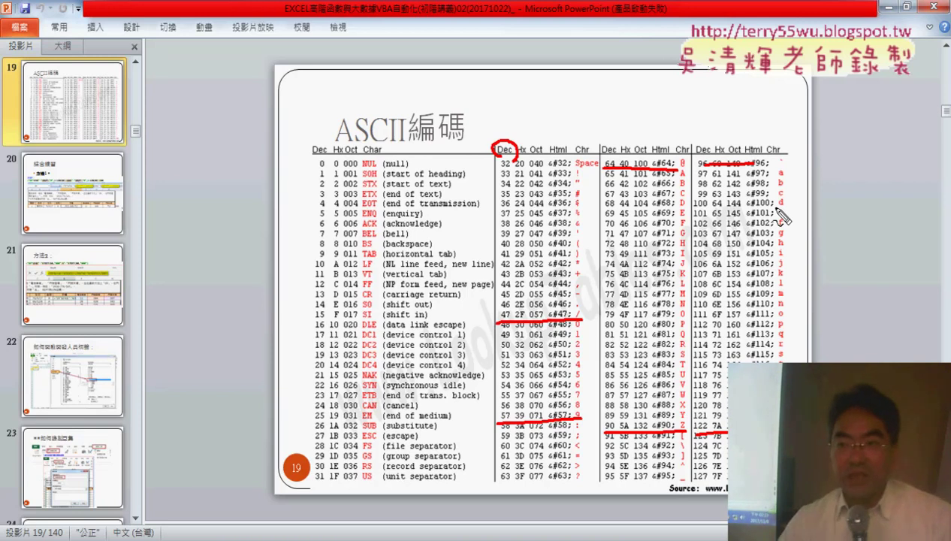
pyautogui.hotkey('ctrl', 'z')
# Return to Excel, delete the zero results in B2:C9 and move to cell D1.
pyautogui.click(896, 7)
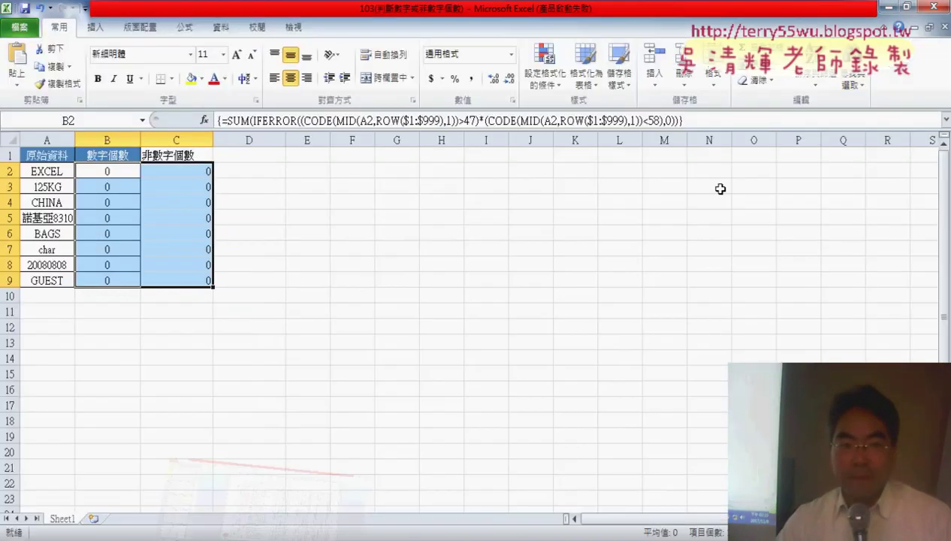
pyautogui.moveTo(110, 171); pyautogui.dragTo(178, 276)
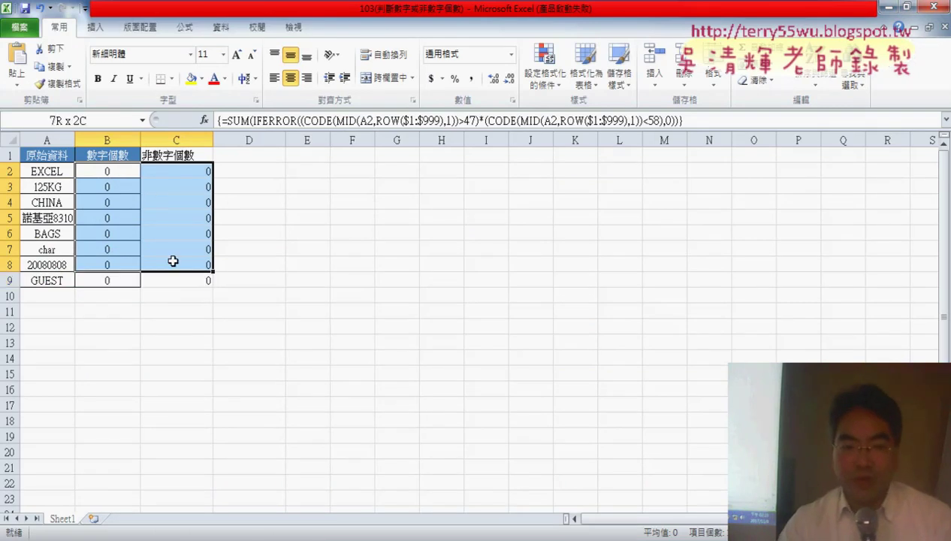
pyautogui.press('Delete')
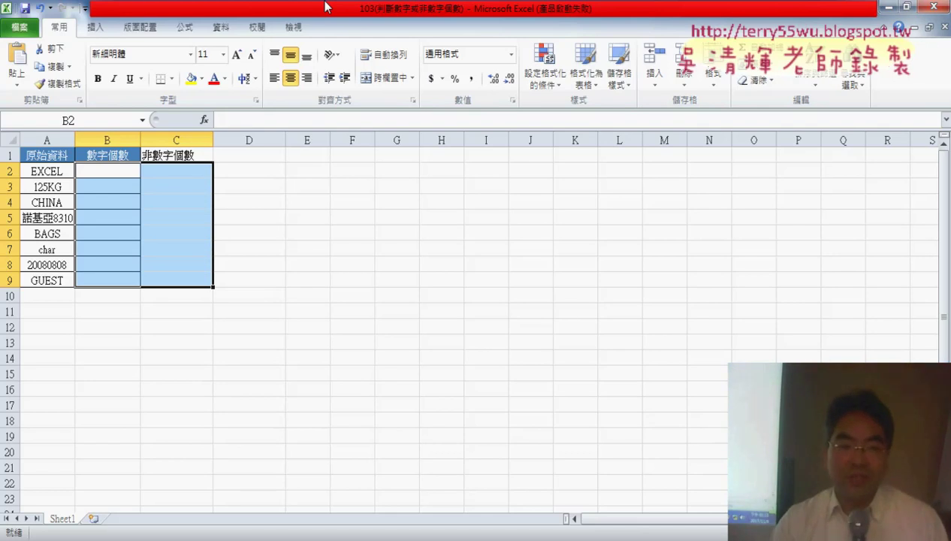
pyautogui.click(259, 156)
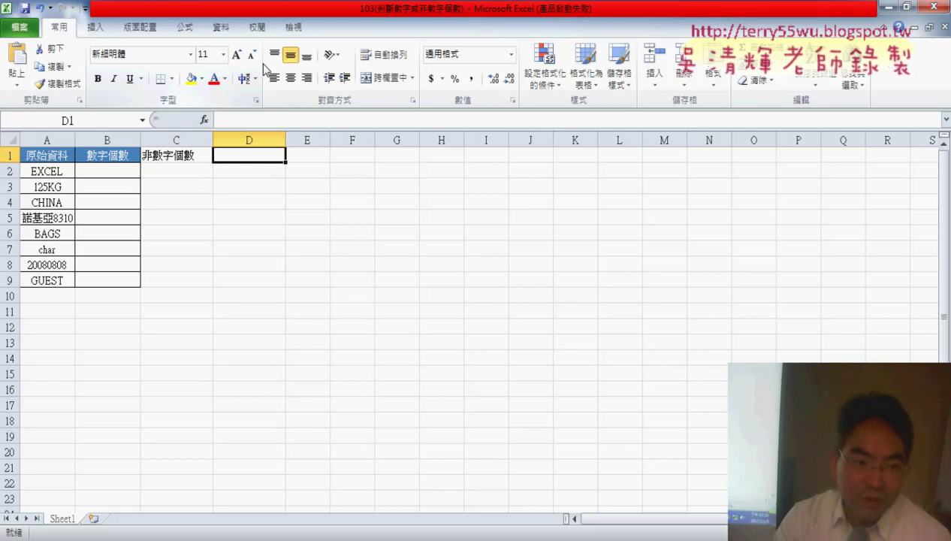
pyautogui.click(35, 186)
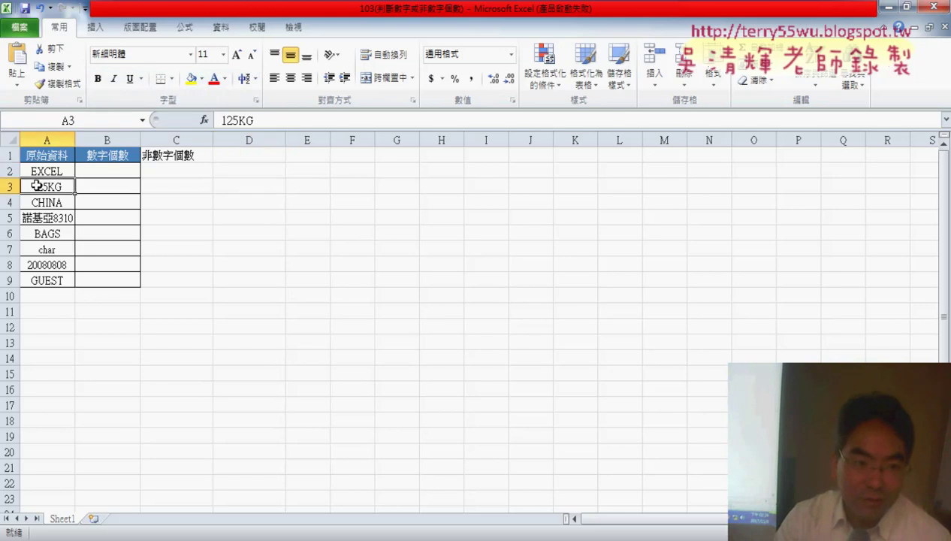
pyautogui.doubleClick(34, 186)
pyautogui.moveTo(34, 187); pyautogui.dragTo(49, 182)
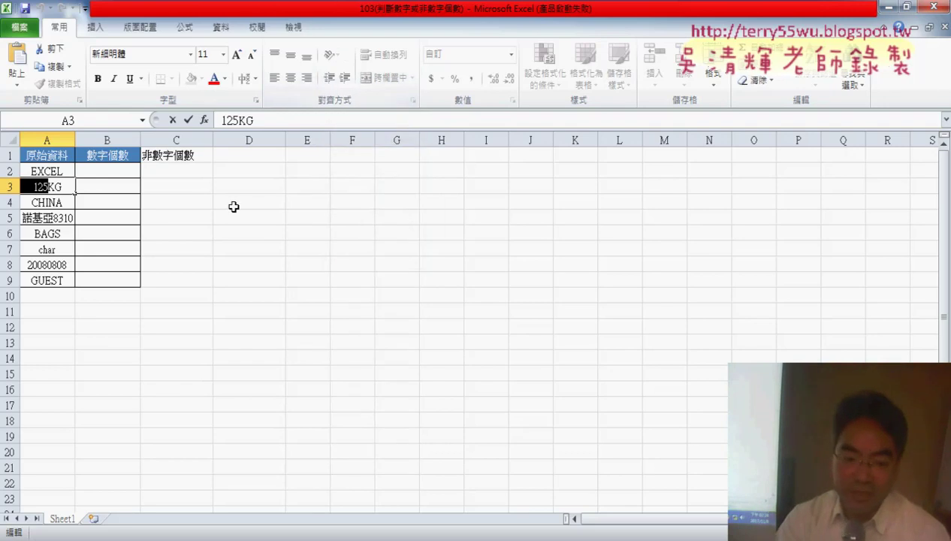
pyautogui.click(118, 173)
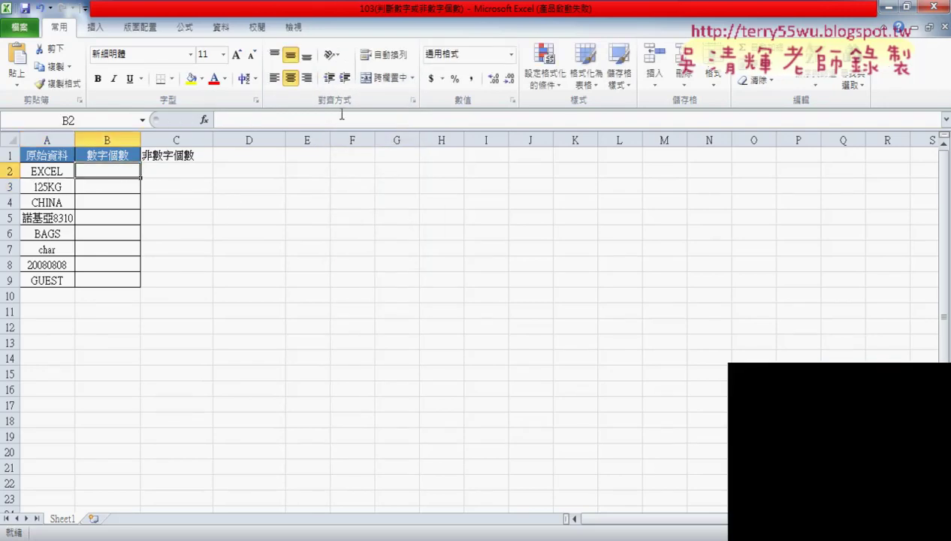